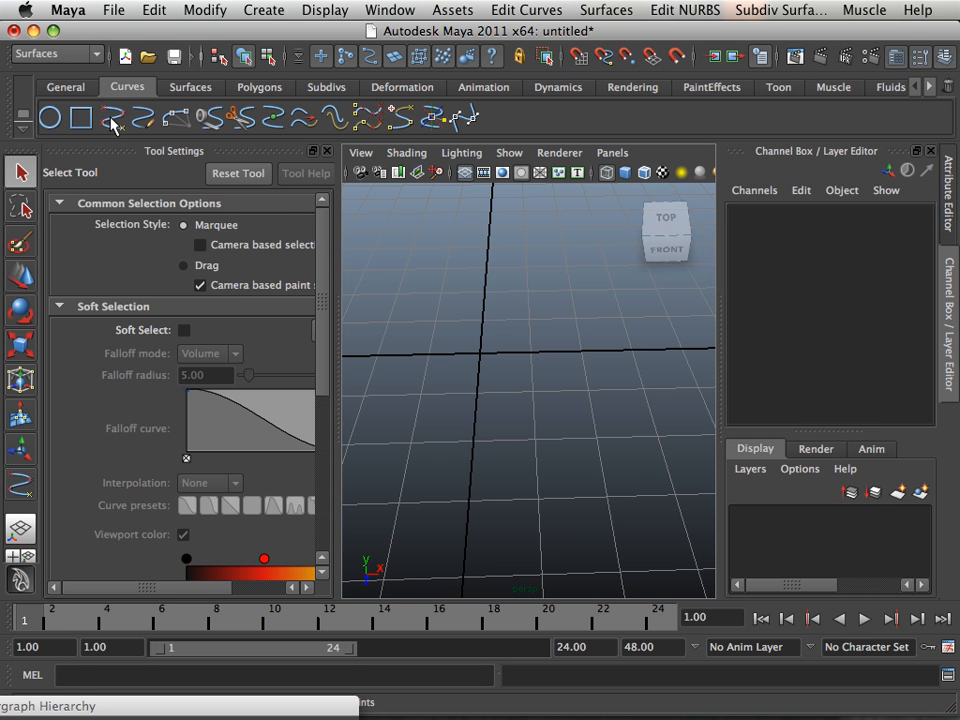
# Step: In the top view, draw the first two sides of a square, two grid units each, with a grid-snapped linear EP curve
pyautogui.click(112, 118)
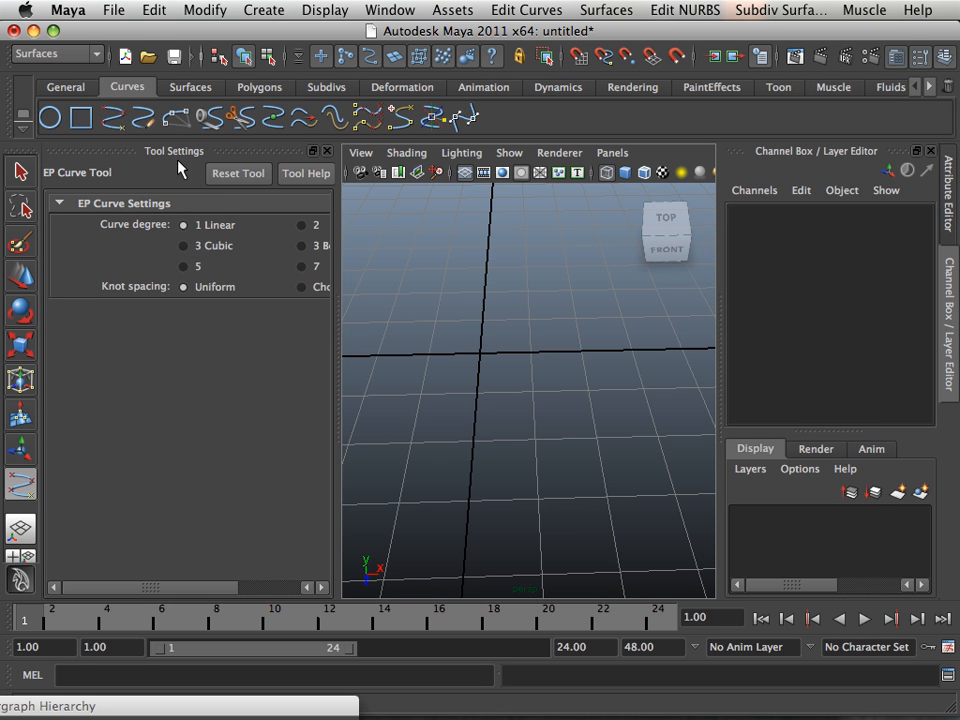
pyautogui.press('space')
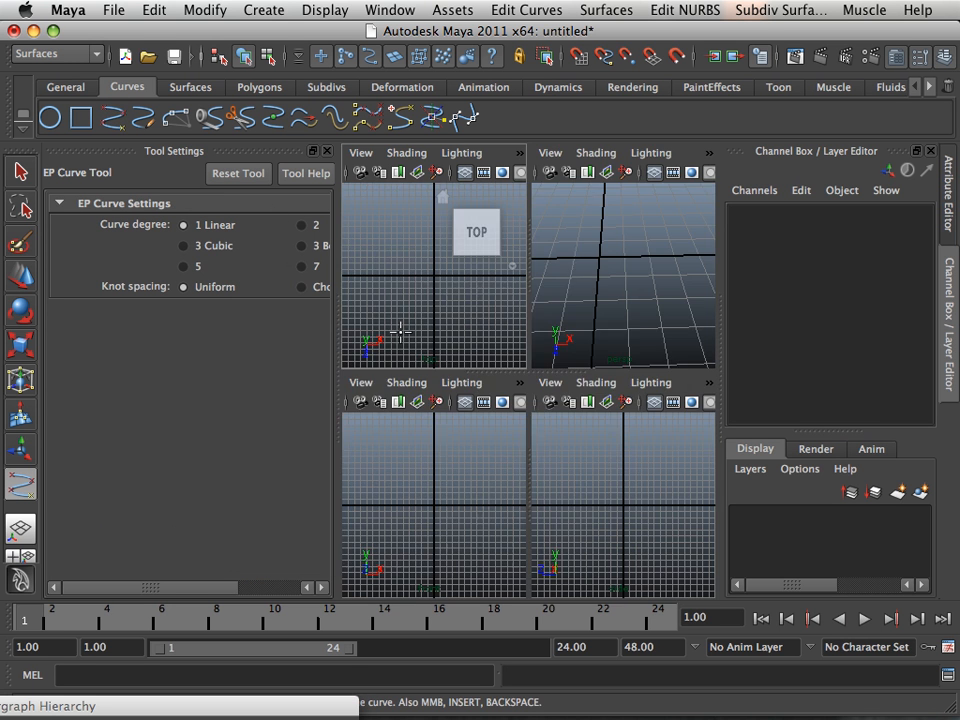
pyautogui.press('space')
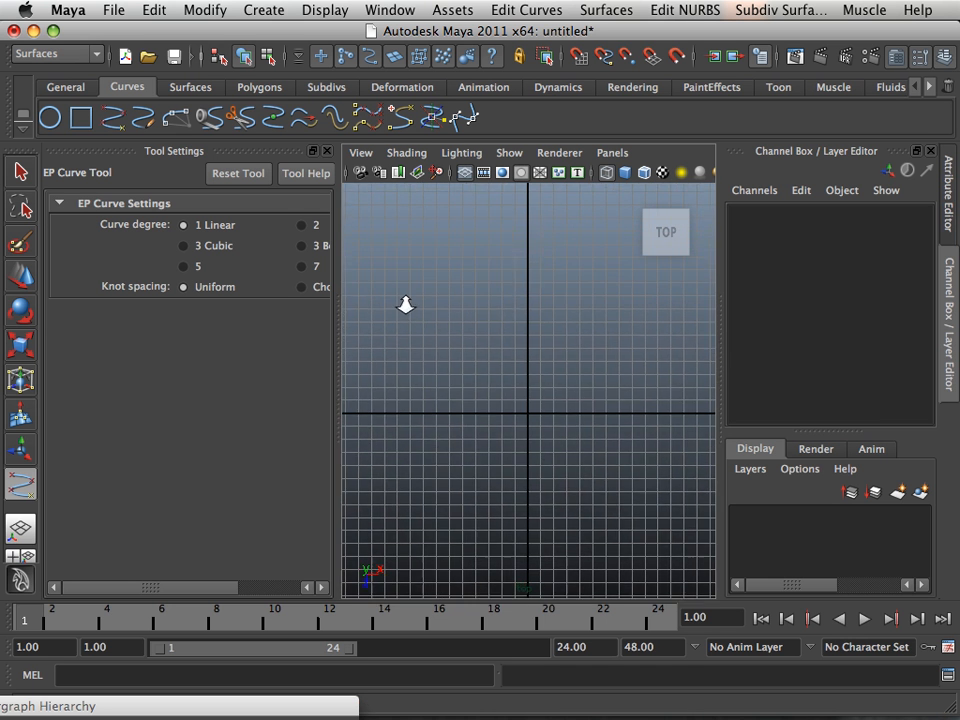
pyautogui.keyDown('alt'); pyautogui.moveTo(406, 305); pyautogui.dragTo(430, 313, button='right'); pyautogui.keyUp('alt')
pyautogui.keyDown('alt'); pyautogui.moveTo(394, 280); pyautogui.dragTo(574, 418, button='middle'); pyautogui.keyUp('alt')
pyautogui.keyDown('alt'); pyautogui.moveTo(430, 331); pyautogui.dragTo(471, 313, button='right'); pyautogui.keyUp('alt')
pyautogui.keyDown('alt'); pyautogui.moveTo(463, 312); pyautogui.dragTo(514, 393, button='middle'); pyautogui.keyUp('alt')
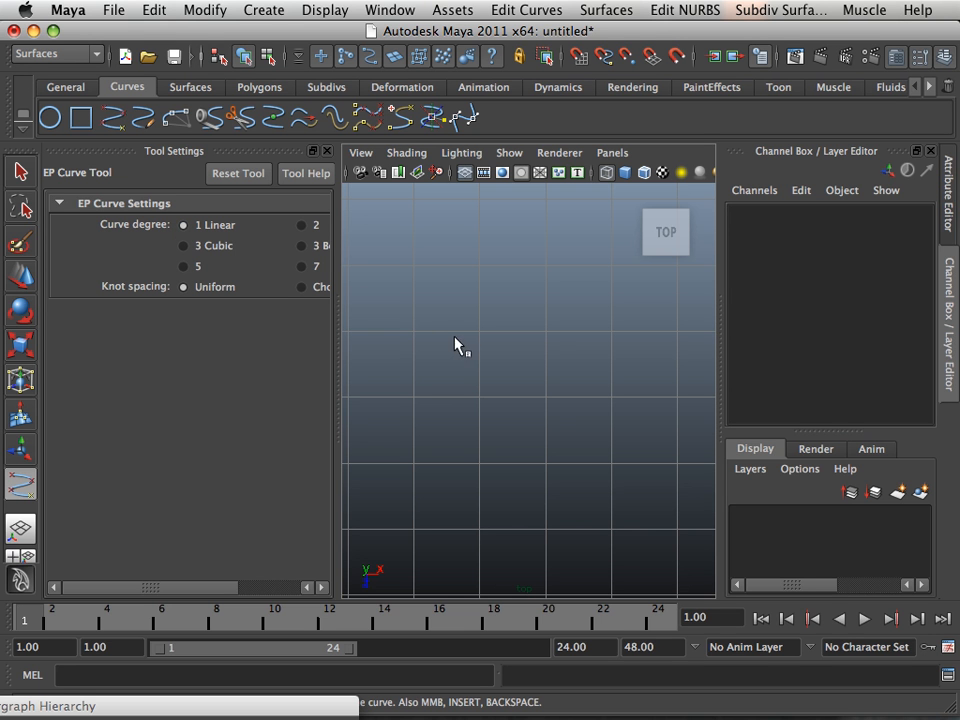
pyautogui.press('x')
pyautogui.click(414, 332)
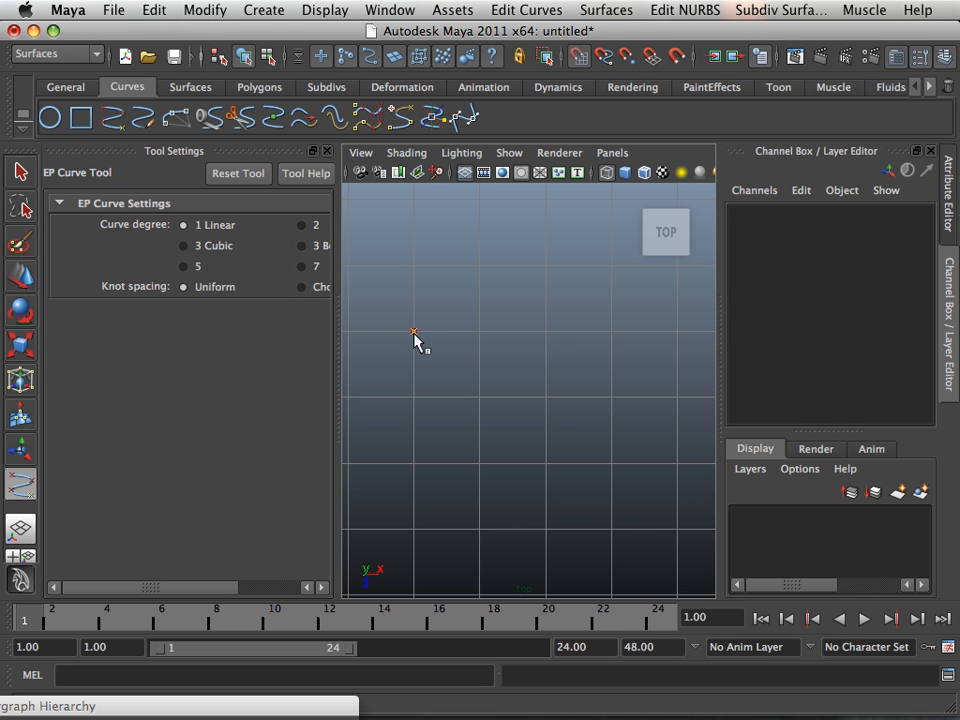
pyautogui.click(546, 331)
pyautogui.click(548, 461)
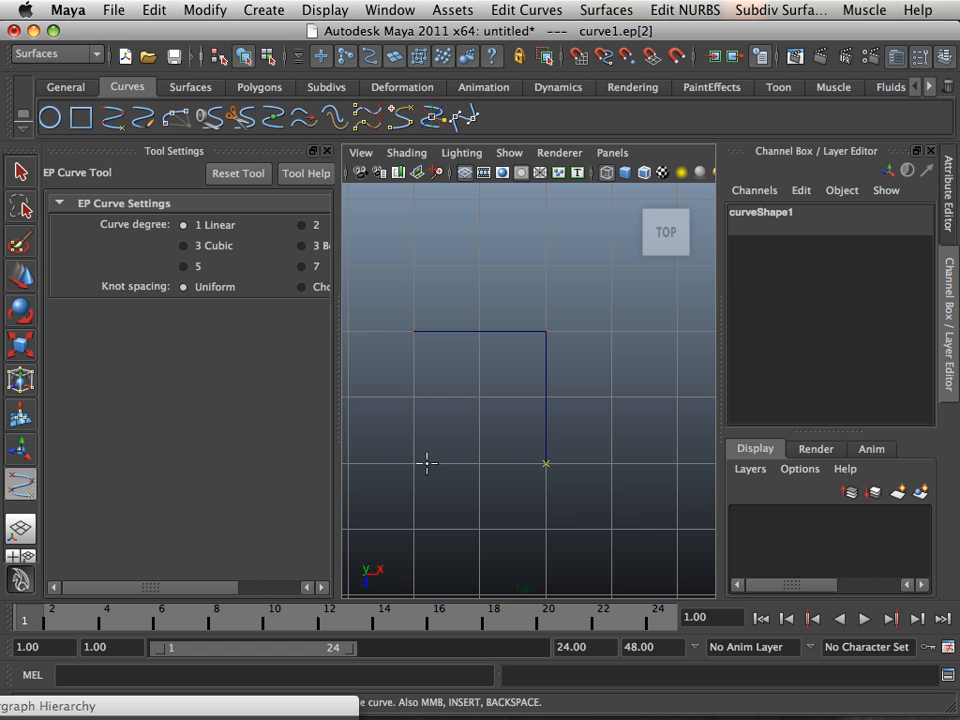
# Step: Draw the square's remaining two sides on grid points, return to the starting point and finish the curve
pyautogui.moveTo(546, 443)
pyautogui.keyDown('alt'); pyautogui.mouseDown(button='middle')
pyautogui.moveTo(536, 443)
pyautogui.moveTo(564, 440)
pyautogui.mouseUp(button='middle'); pyautogui.keyUp('alt')
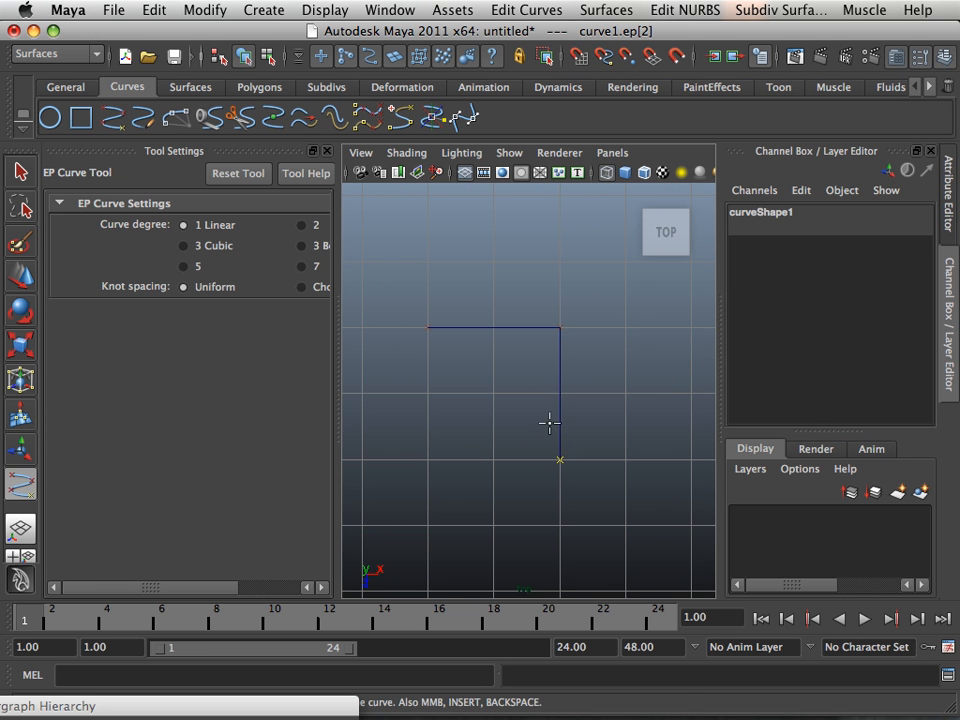
pyautogui.keyDown('alt'); pyautogui.moveTo(540, 548); pyautogui.dragTo(598, 468, button='middle'); pyautogui.keyUp('alt')
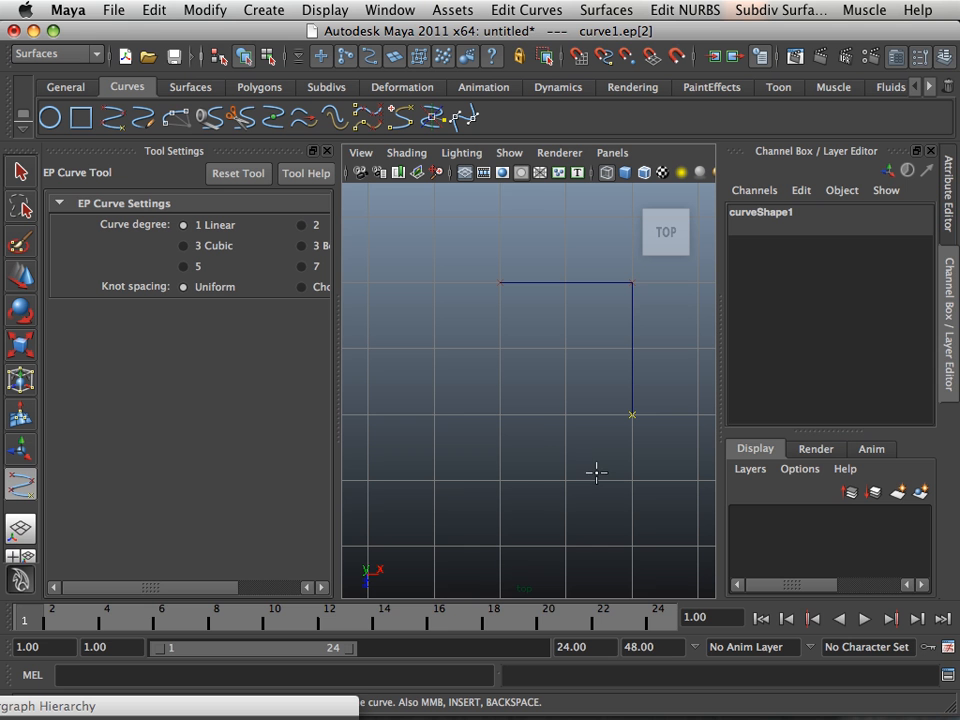
pyautogui.click(500, 414)
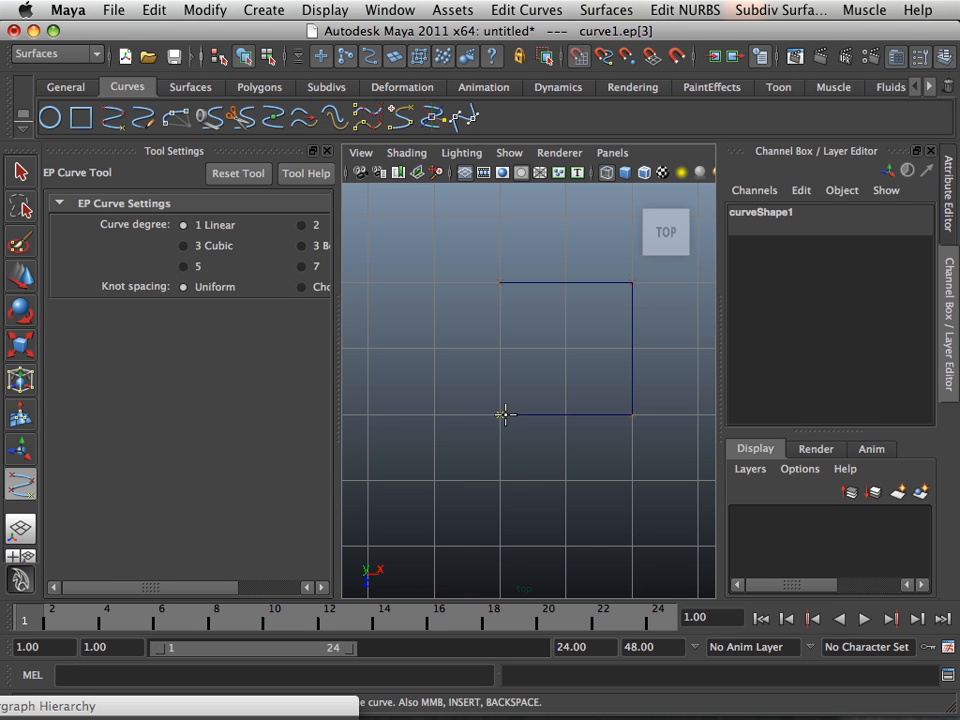
pyautogui.click(497, 285)
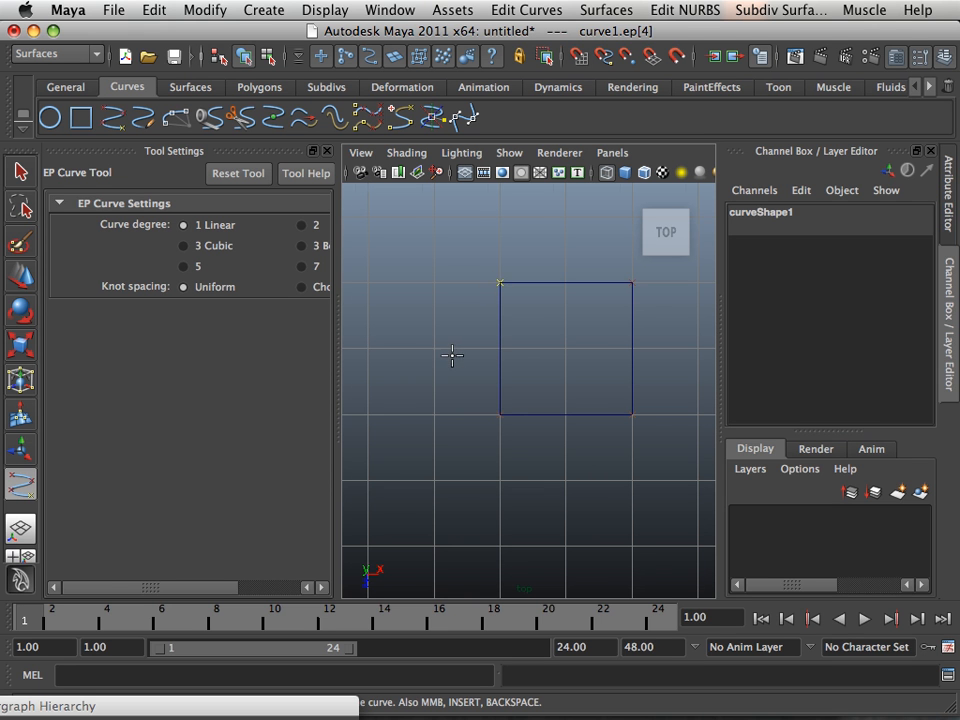
pyautogui.keyDown('alt'); pyautogui.moveTo(452, 354); pyautogui.dragTo(390, 386, button='middle'); pyautogui.keyUp('alt')
pyautogui.scroll(2, 390, 386)
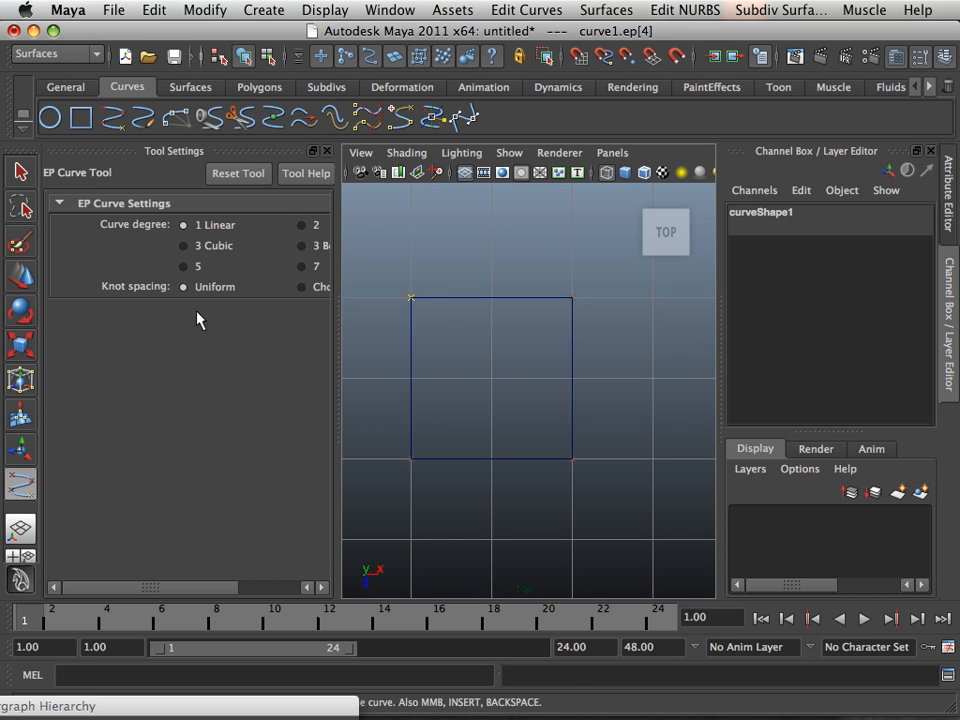
pyautogui.click(24, 278)
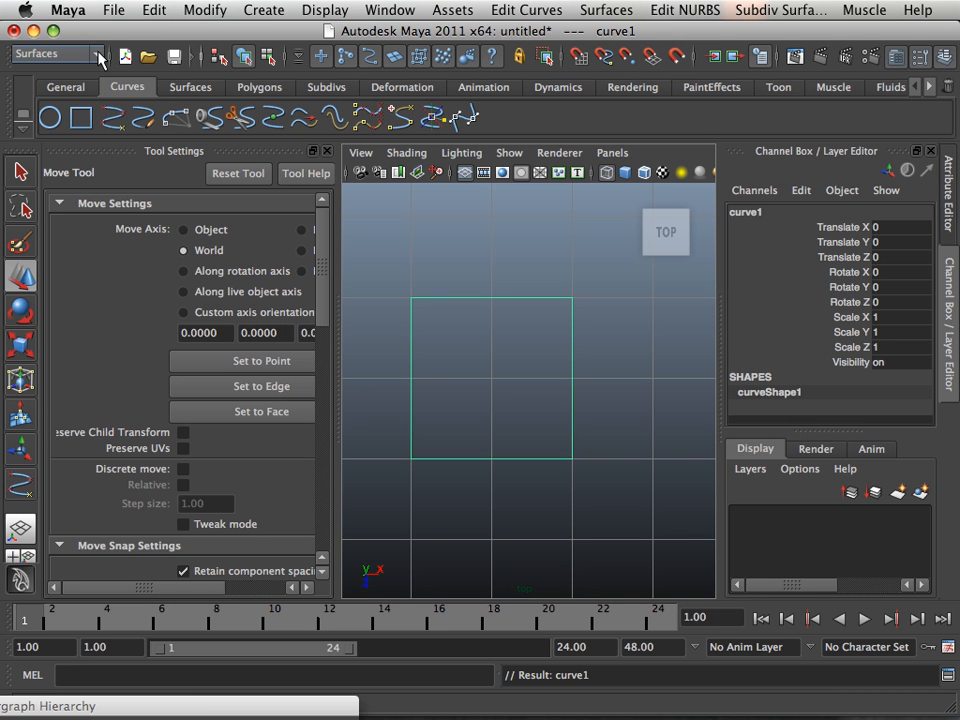
# Step: Apply Open/Close Curves to the square curve, center its pivot, and deselect it
pyautogui.click(518, 14)
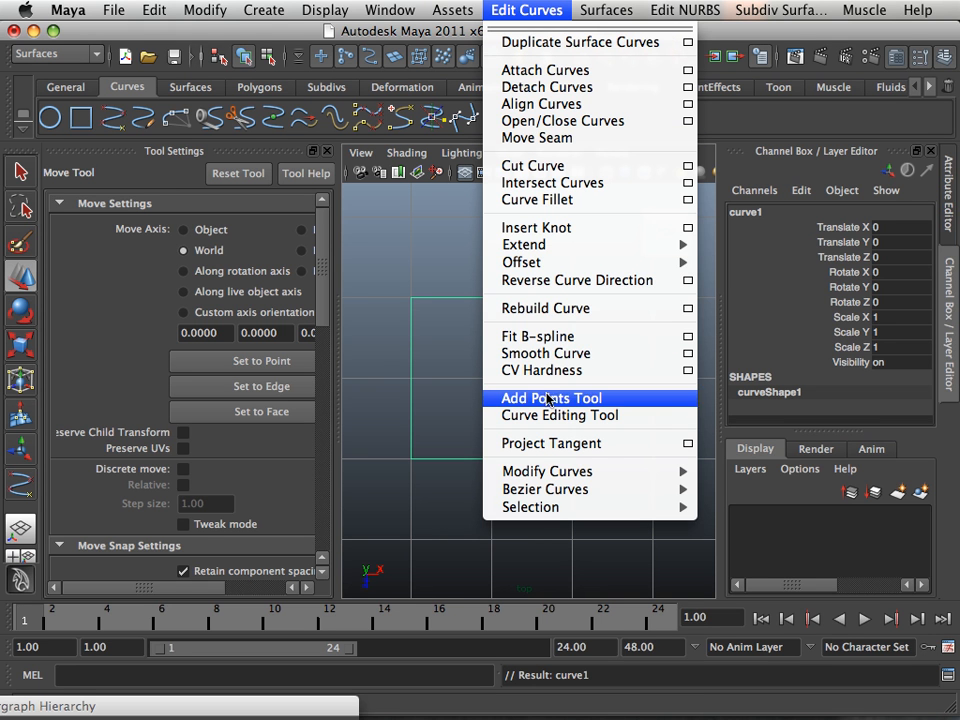
pyautogui.click(541, 122)
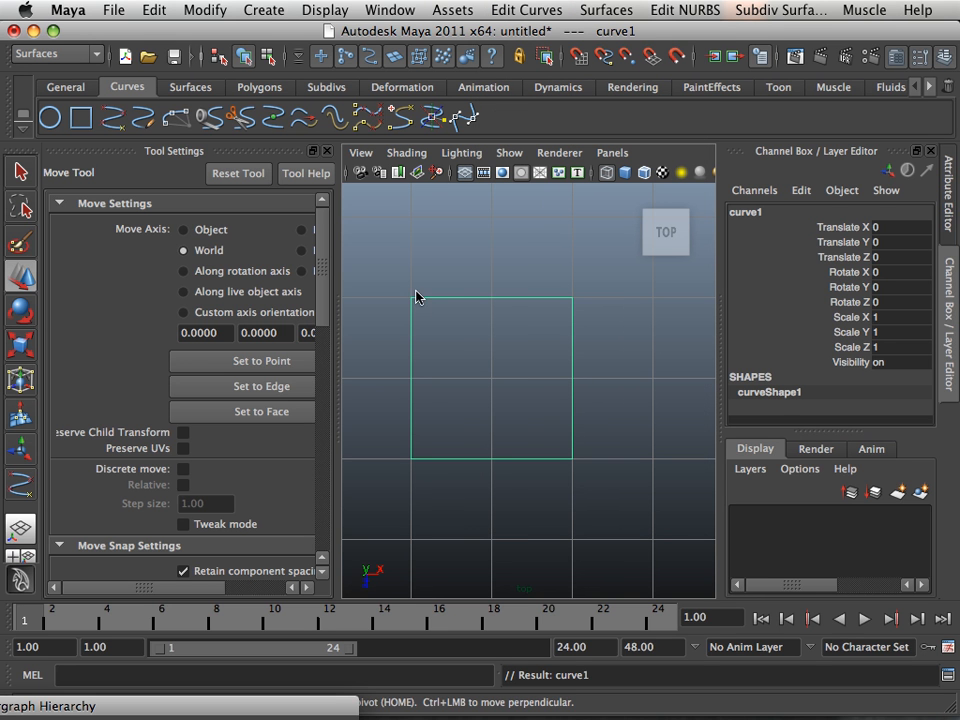
pyautogui.scroll(-4, 416, 303)
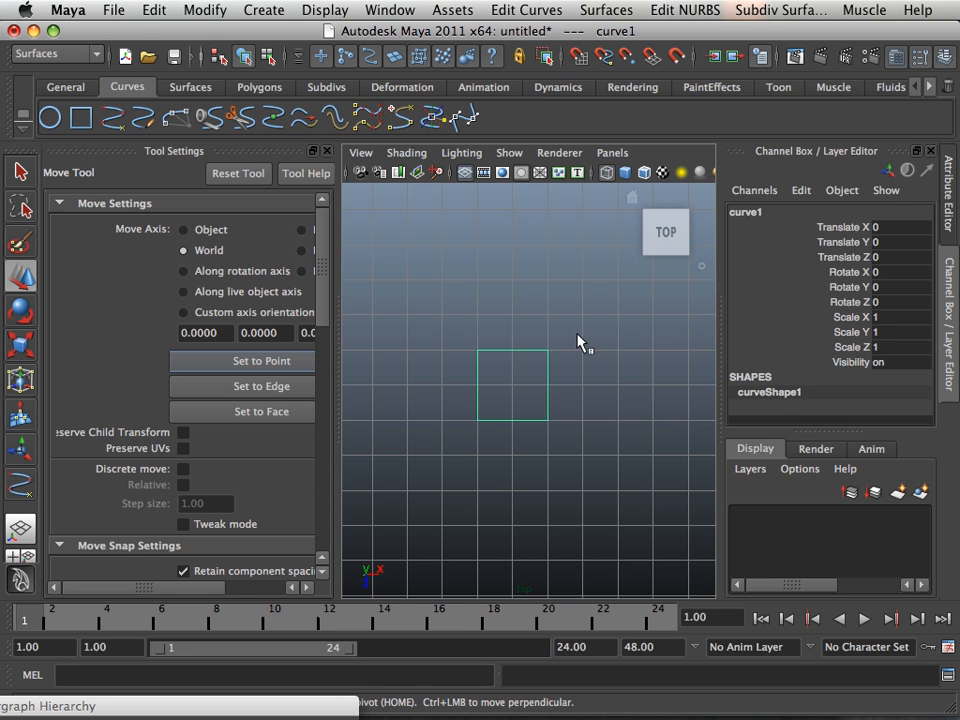
pyautogui.scroll(-1, 398, 447)
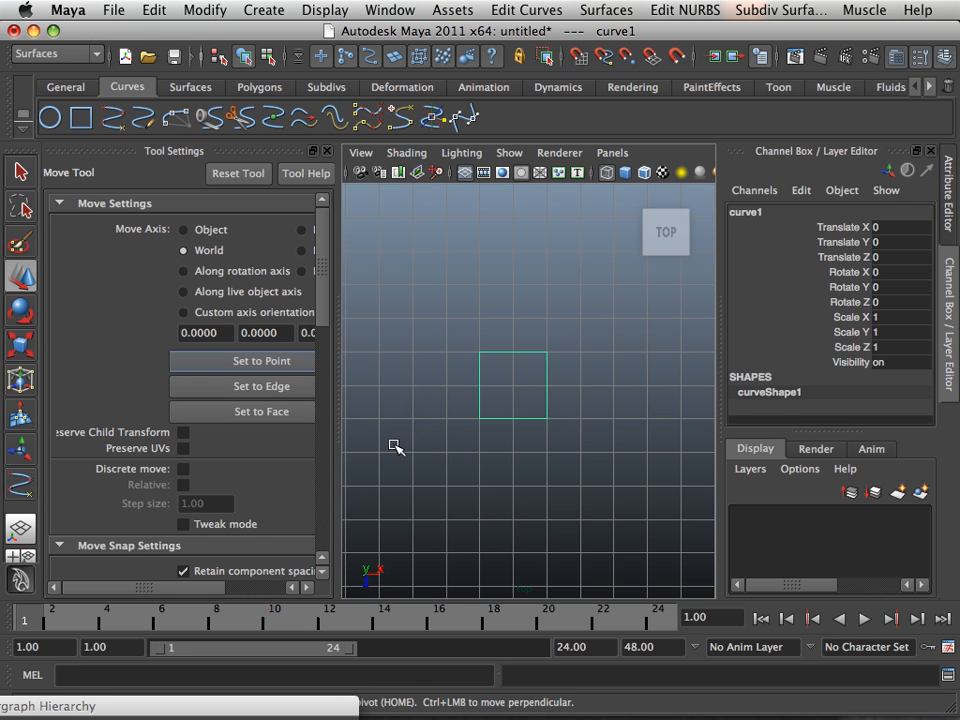
pyautogui.keyDown('alt'); pyautogui.moveTo(447, 464); pyautogui.dragTo(95, 298, button='middle'); pyautogui.keyUp('alt')
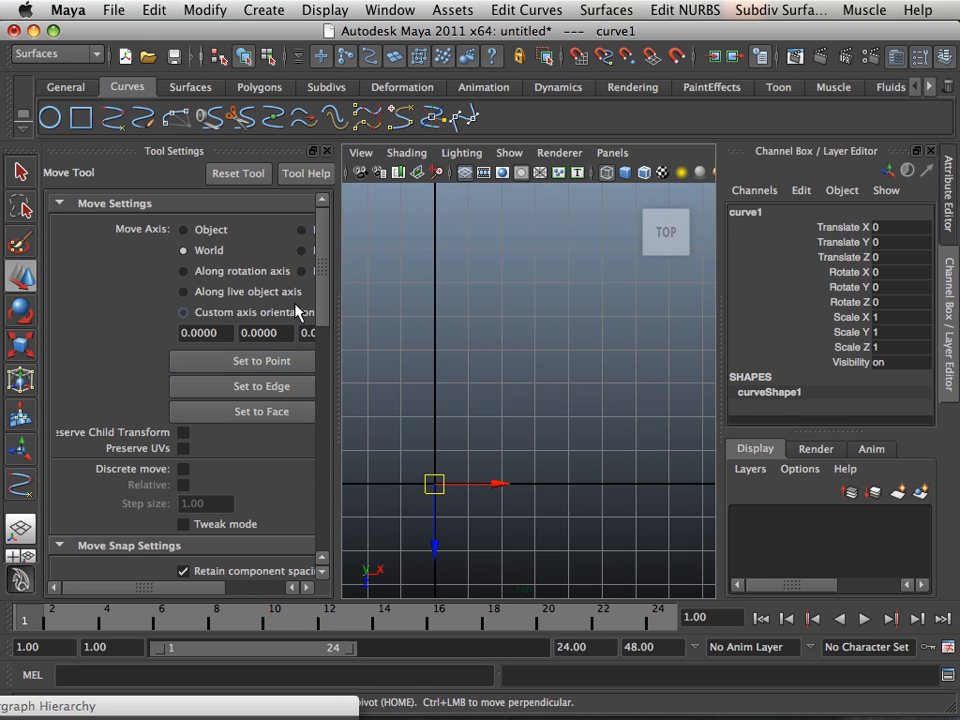
pyautogui.keyDown('alt'); pyautogui.moveTo(429, 386); pyautogui.dragTo(587, 468, button='middle'); pyautogui.keyUp('alt')
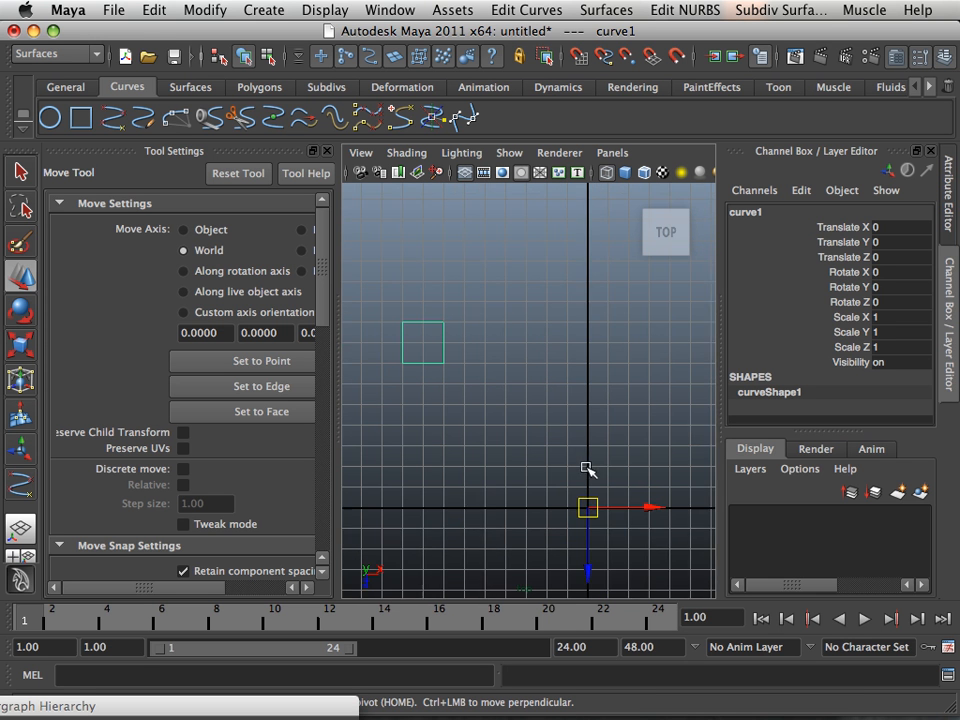
pyautogui.scroll(-1, 587, 468)
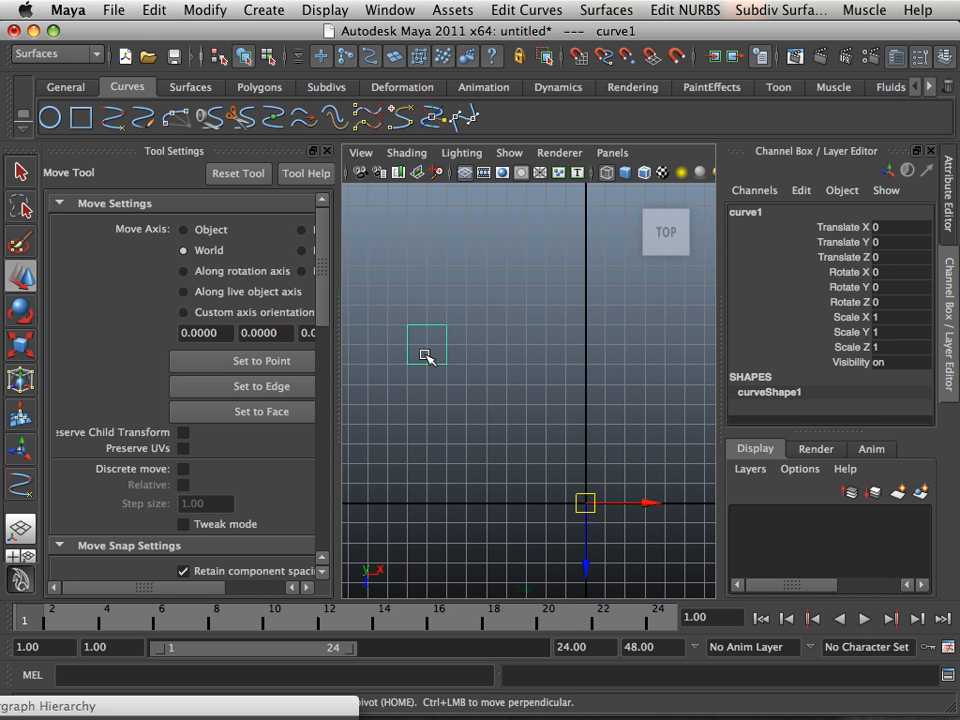
pyautogui.click(196, 10)
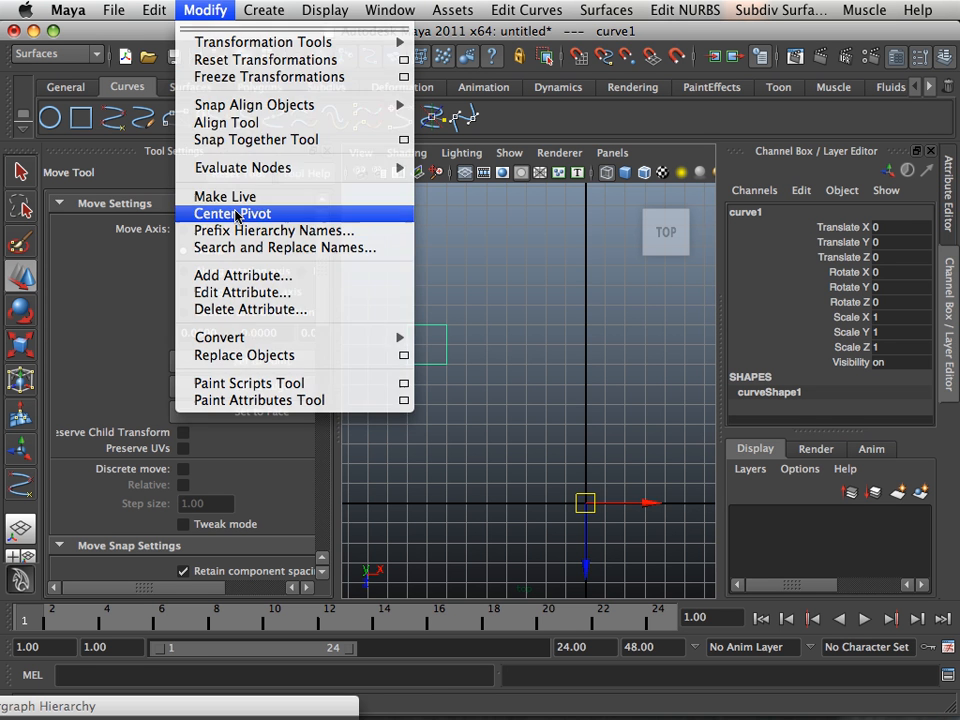
pyautogui.click(237, 214)
pyautogui.click(510, 355)
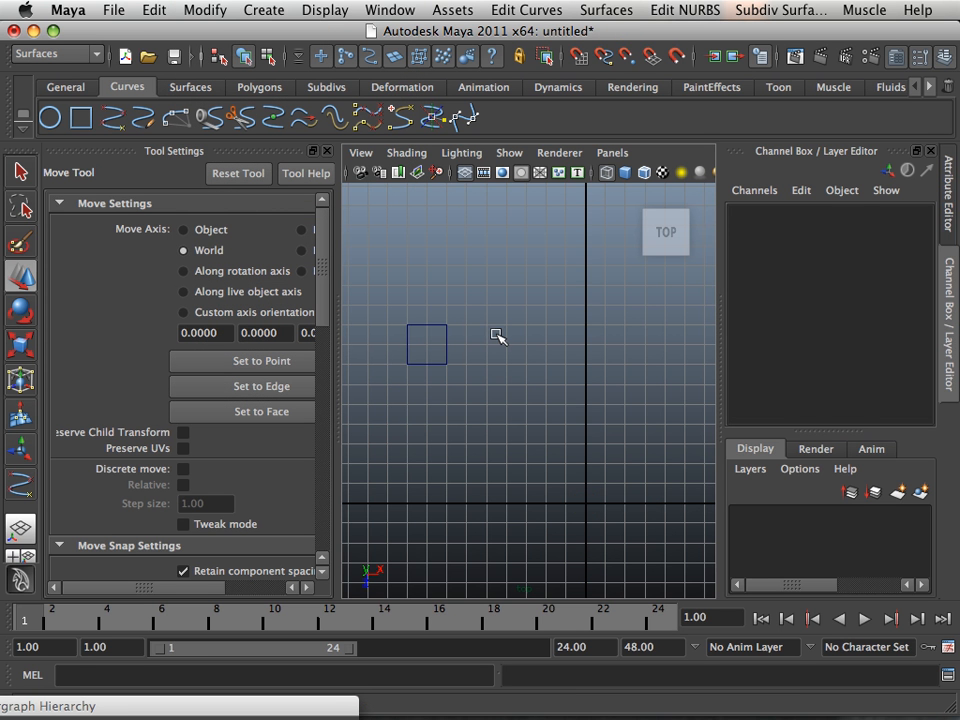
# Step: Activate the EP Curve Tool for an empty grid area beside the square and set the curve degree to 3 Cubic
pyautogui.keyDown('alt'); pyautogui.moveTo(497, 334); pyautogui.dragTo(628, 380, button='right'); pyautogui.keyUp('alt')
pyautogui.keyDown('alt'); pyautogui.moveTo(519, 330); pyautogui.dragTo(669, 501, button='middle'); pyautogui.keyUp('alt')
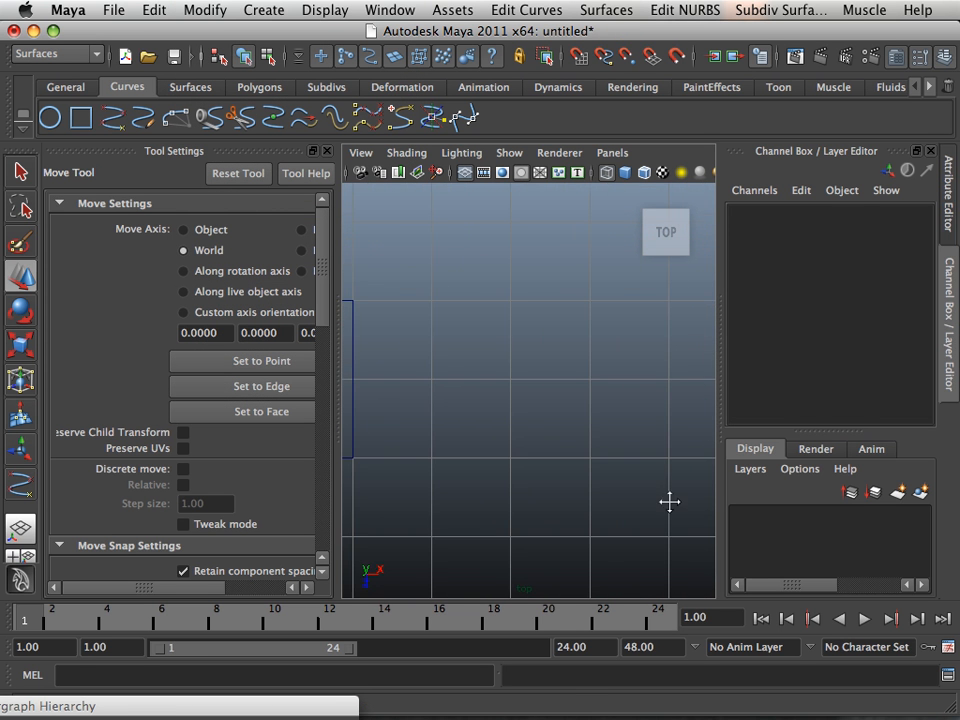
pyautogui.keyDown('alt'); pyautogui.moveTo(662, 490); pyautogui.dragTo(613, 459, button='right'); pyautogui.keyUp('alt')
pyautogui.keyDown('alt'); pyautogui.moveTo(609, 458); pyautogui.dragTo(571, 467, button='middle'); pyautogui.keyUp('alt')
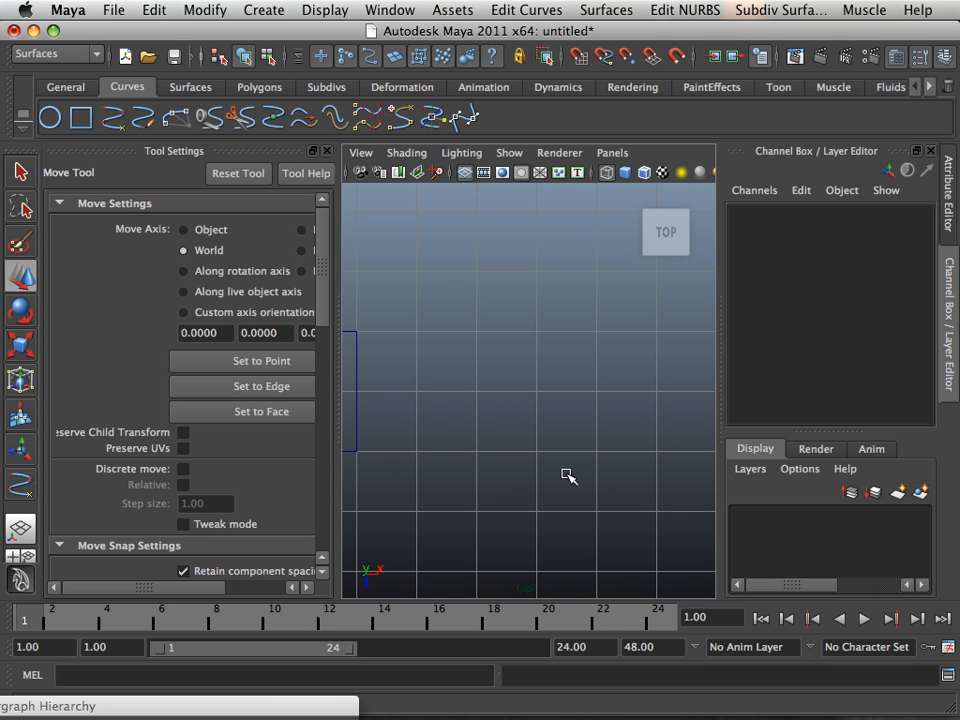
pyautogui.click(116, 121)
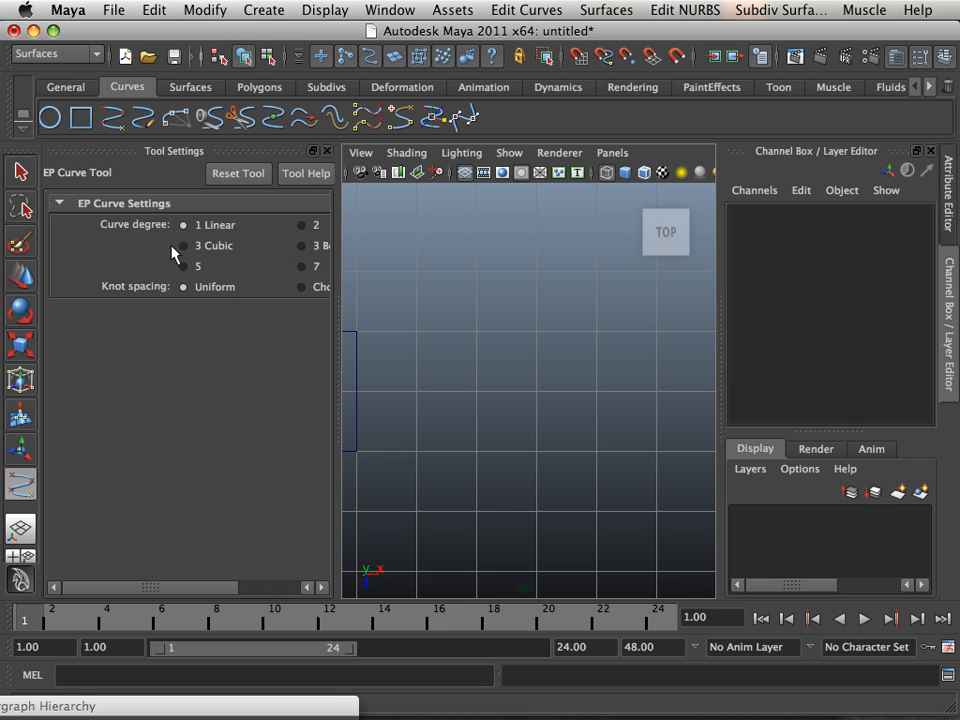
pyautogui.keyDown('alt'); pyautogui.moveTo(454, 433); pyautogui.dragTo(413, 410, button='middle'); pyautogui.keyUp('alt')
pyautogui.scroll(-2, 424, 391)
pyautogui.keyDown('alt'); pyautogui.moveTo(491, 443); pyautogui.dragTo(470, 464, button='middle'); pyautogui.keyUp('alt')
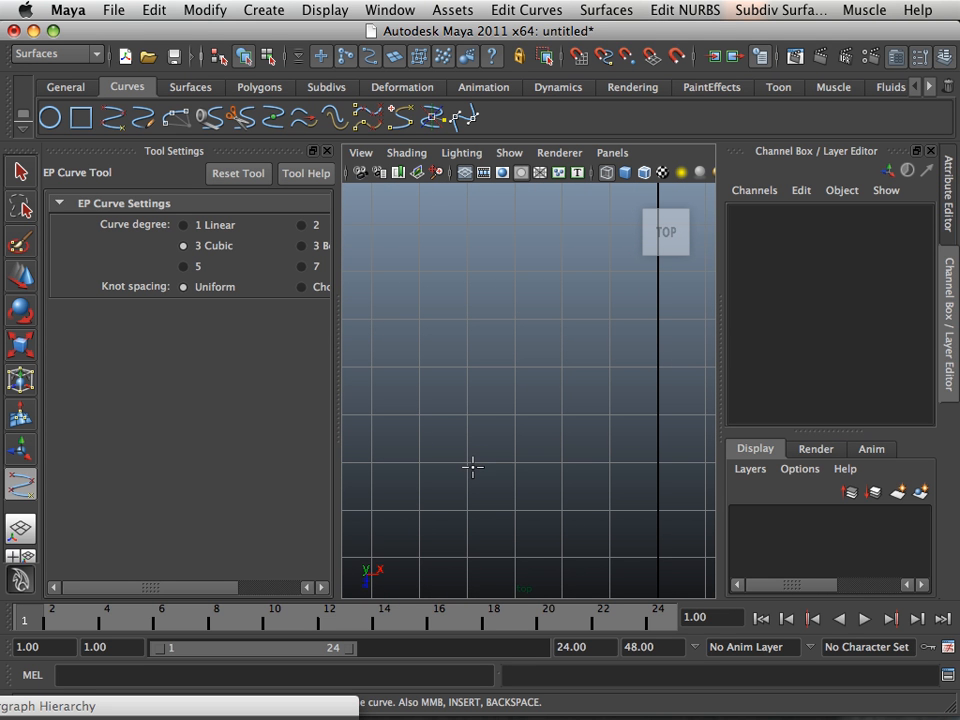
# Step: Draw a rounded-corner curve through four grid-snapped points, two units up, one diagonally and two across, and finish it
pyautogui.press('x')
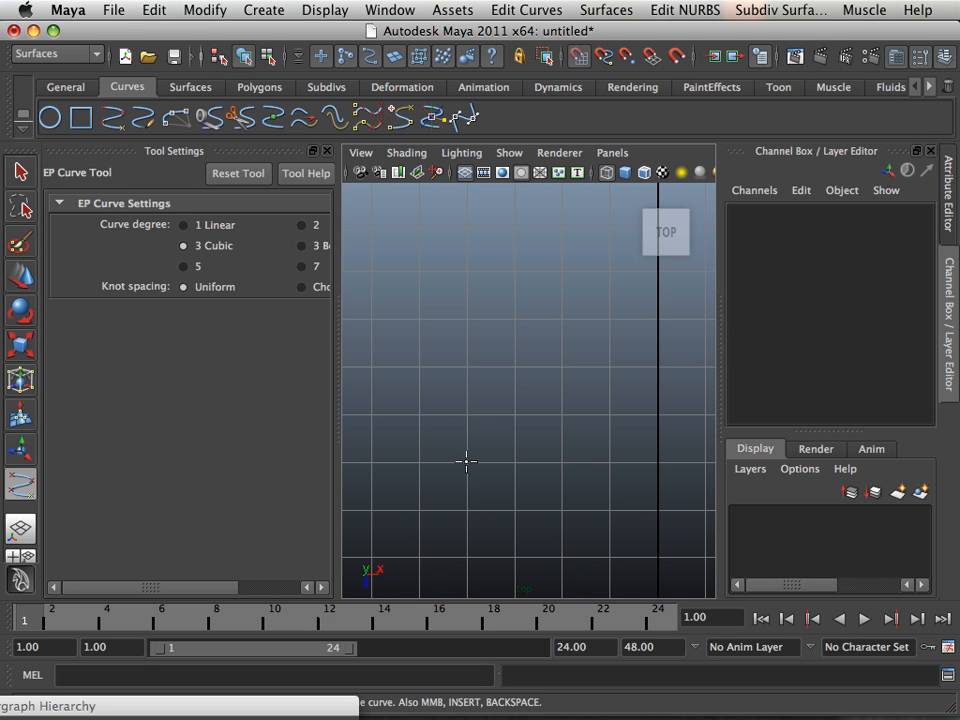
pyautogui.click(466, 460)
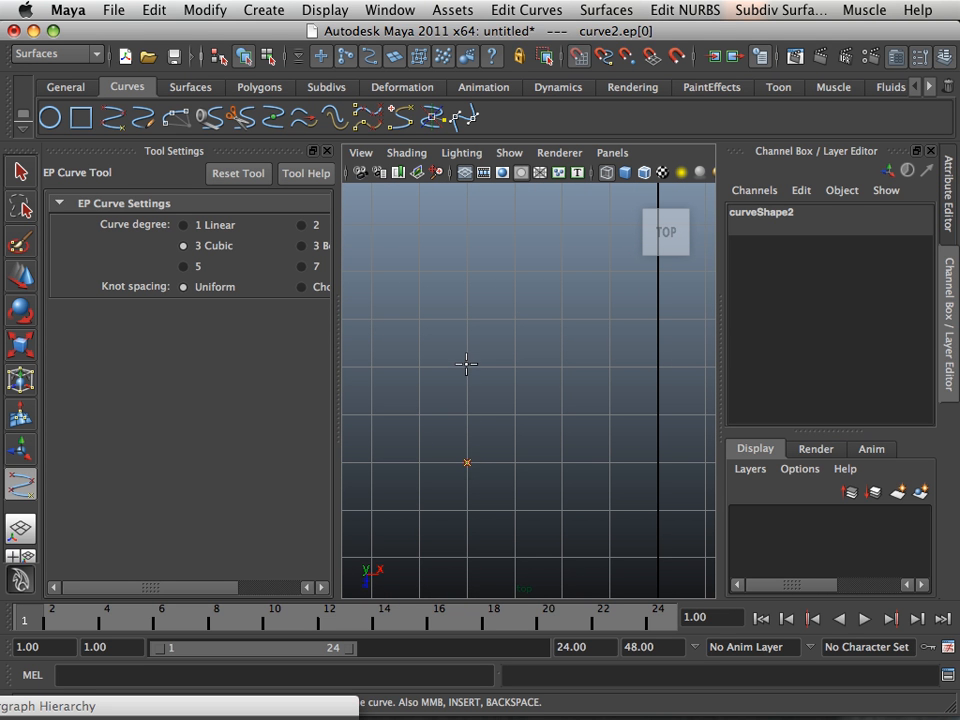
pyautogui.click(466, 366)
pyautogui.click(514, 319)
pyautogui.click(610, 319)
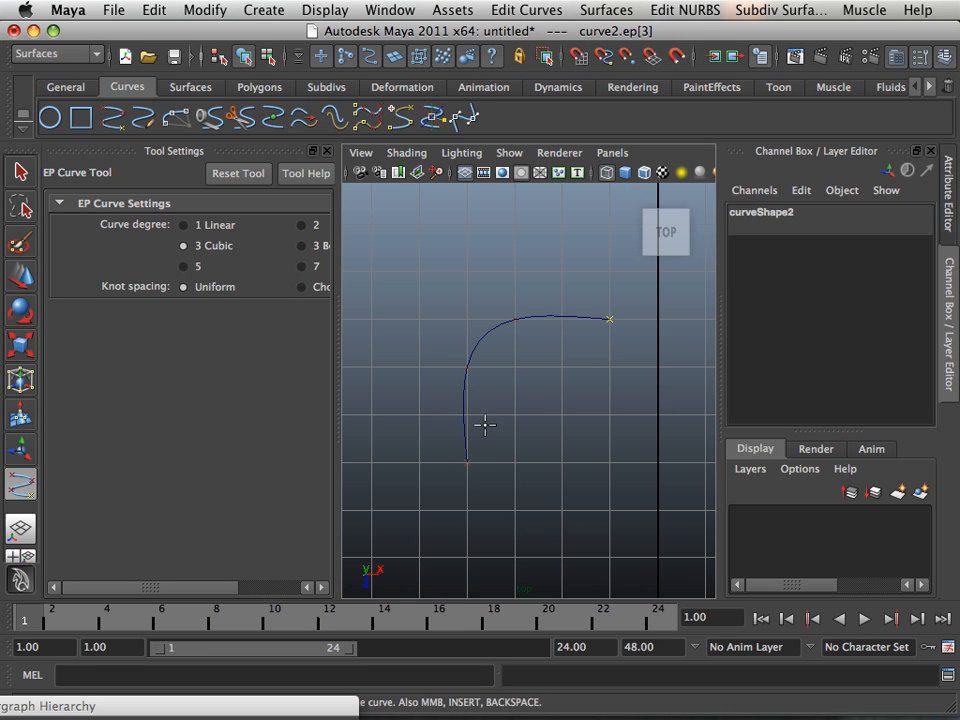
pyautogui.scroll(3, 475, 415)
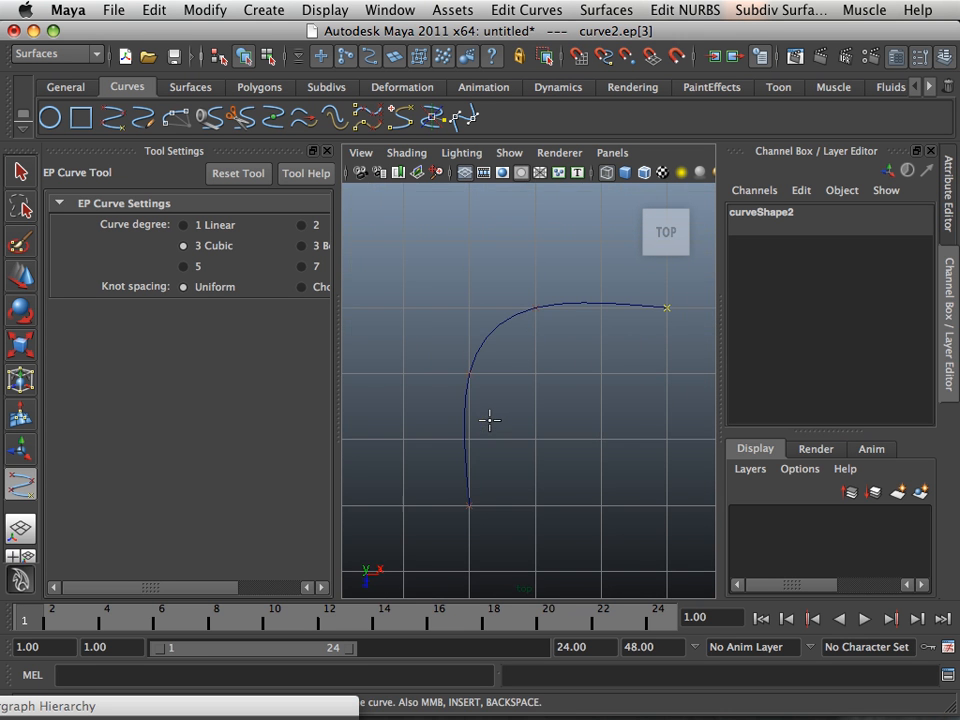
pyautogui.scroll(2, 469, 389)
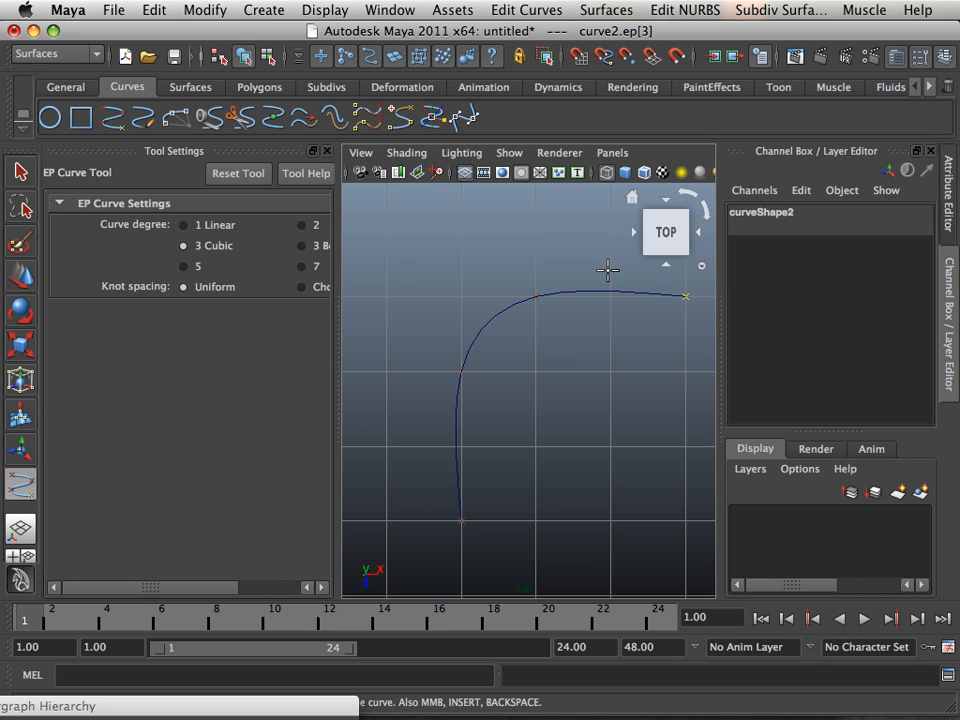
pyautogui.click(34, 286)
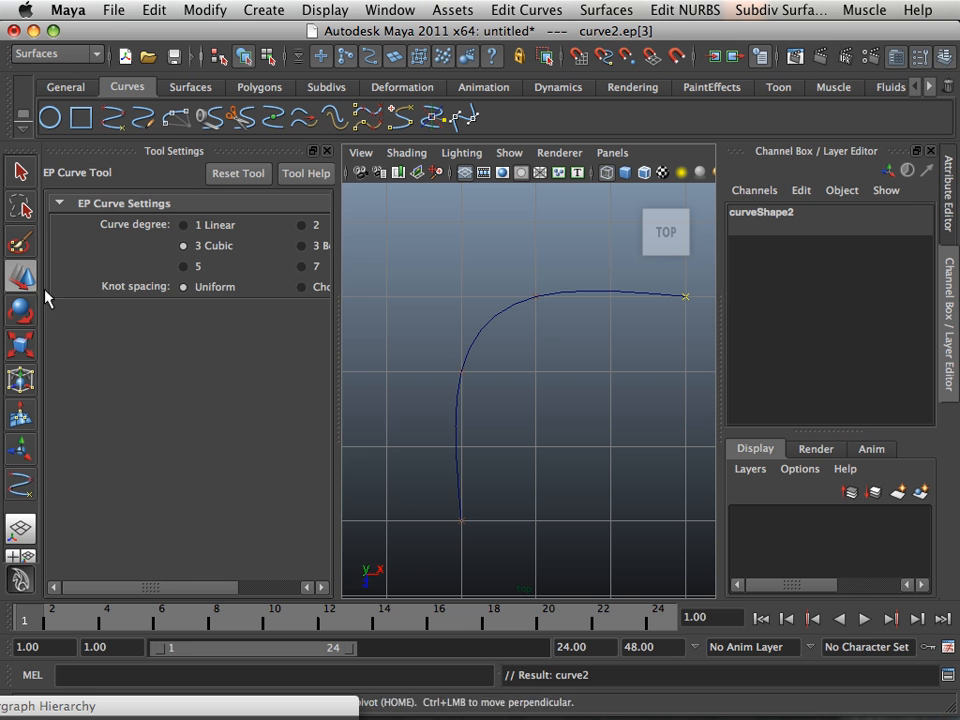
# Step: Show the rounded curve's control vertices and move the second one to the grid point one unit above the lower end
pyautogui.rightClick(472, 348)
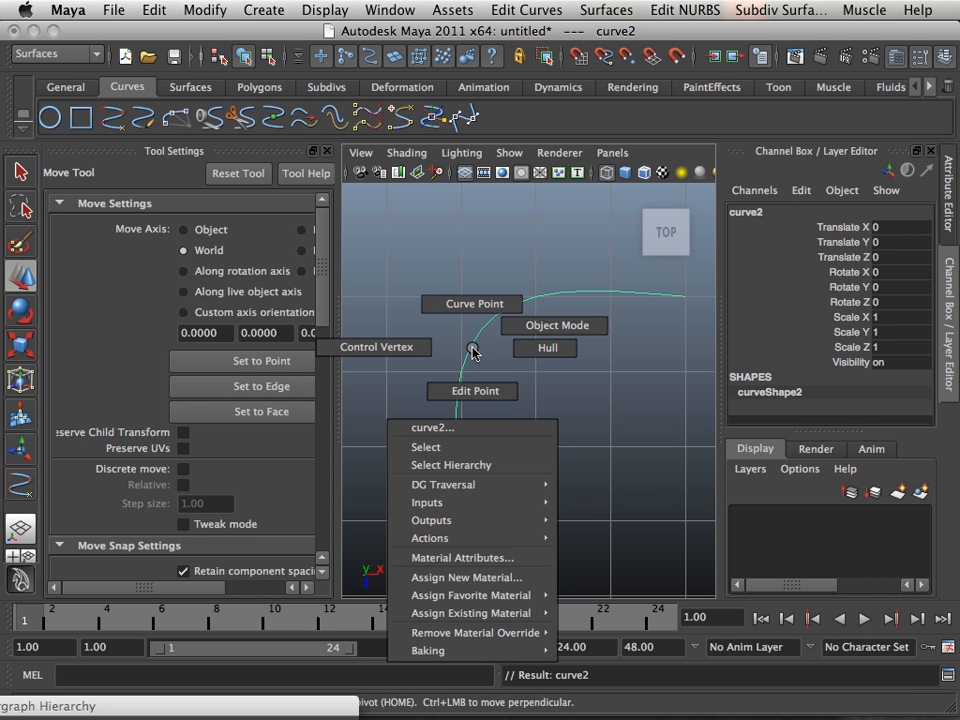
pyautogui.moveTo(472, 349); pyautogui.dragTo(410, 352, button='right')
pyautogui.keyDown('alt'); pyautogui.moveTo(457, 392); pyautogui.dragTo(489, 350, button='middle'); pyautogui.keyUp('alt')
pyautogui.scroll(1, 488, 366)
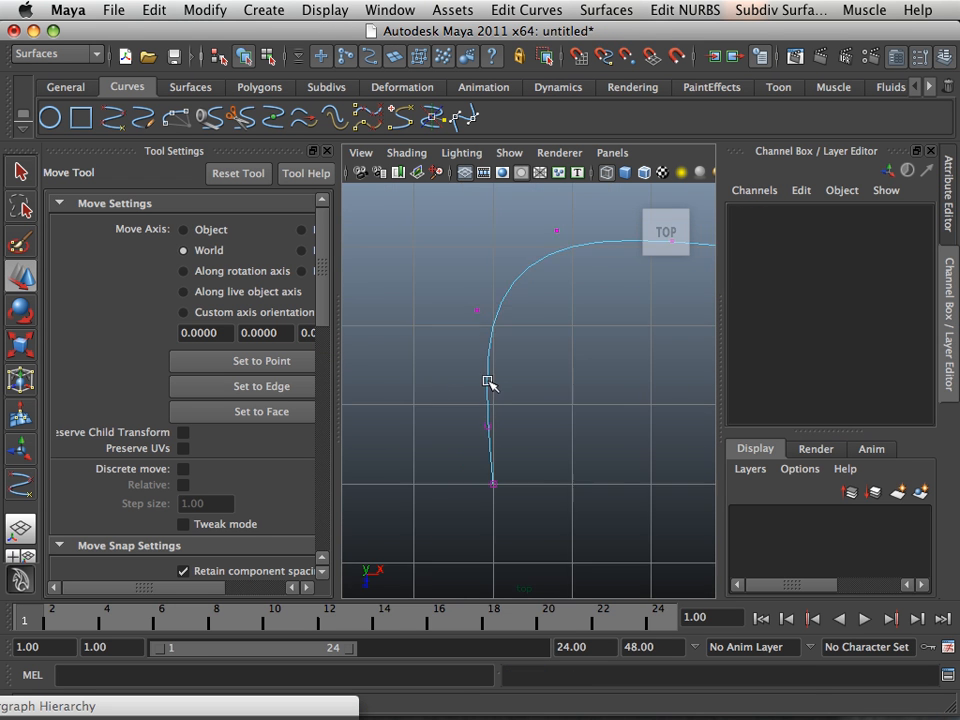
pyautogui.scroll(1, 499, 392)
pyautogui.moveTo(499, 414); pyautogui.dragTo(450, 451)
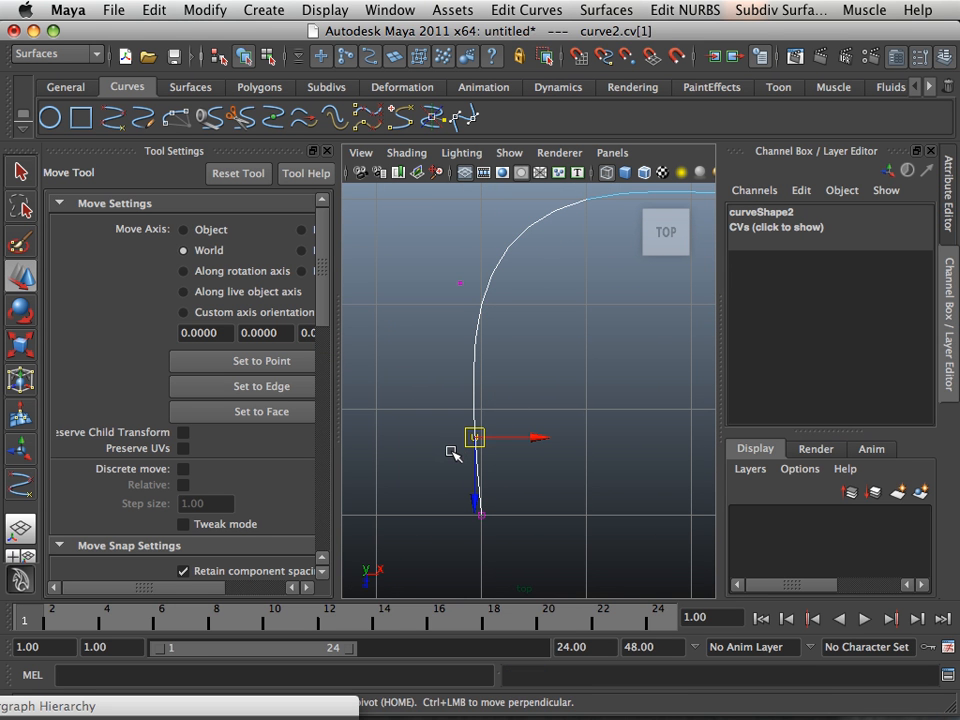
pyautogui.moveTo(472, 440); pyautogui.dragTo(489, 422)
# Step: Snap the rounded curve's third control vertex two units above the lower end and the fourth one unit up and across from it
pyautogui.click(460, 285)
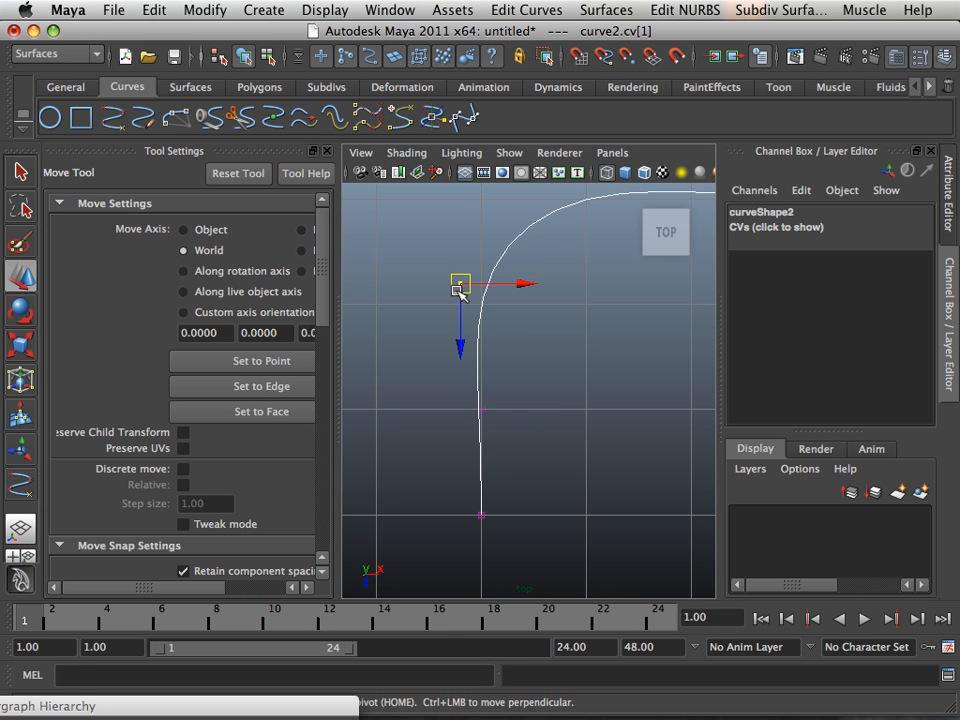
pyautogui.press('x')
pyautogui.moveTo(460, 286); pyautogui.dragTo(511, 313)
pyautogui.keyDown('alt'); pyautogui.moveTo(597, 280); pyautogui.dragTo(487, 433, button='middle'); pyautogui.keyUp('alt')
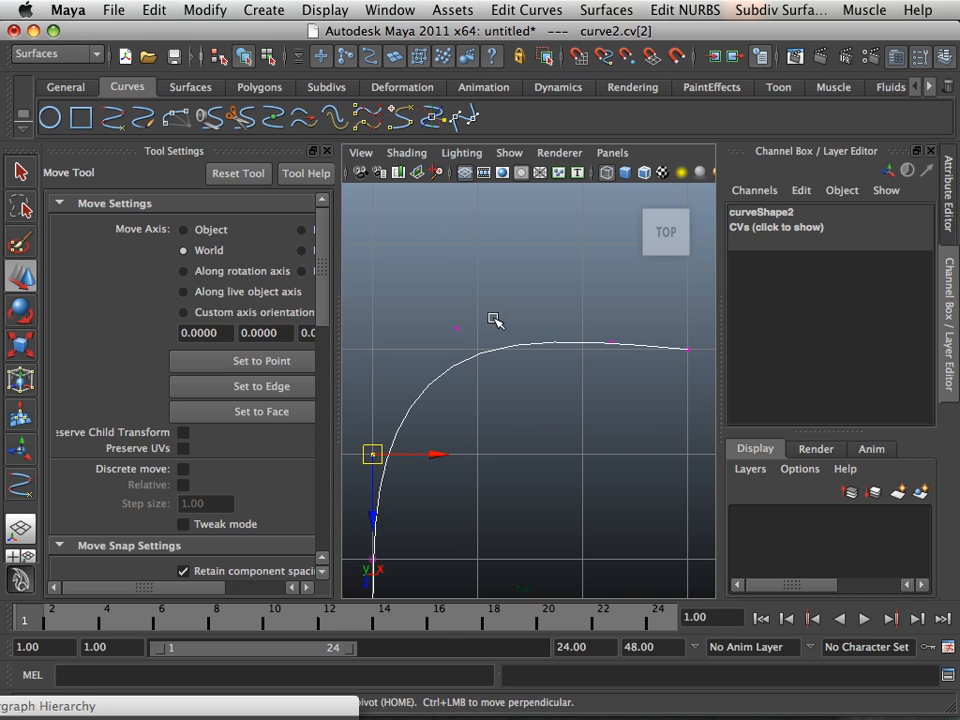
pyautogui.click(457, 330)
pyautogui.moveTo(461, 335); pyautogui.dragTo(483, 352)
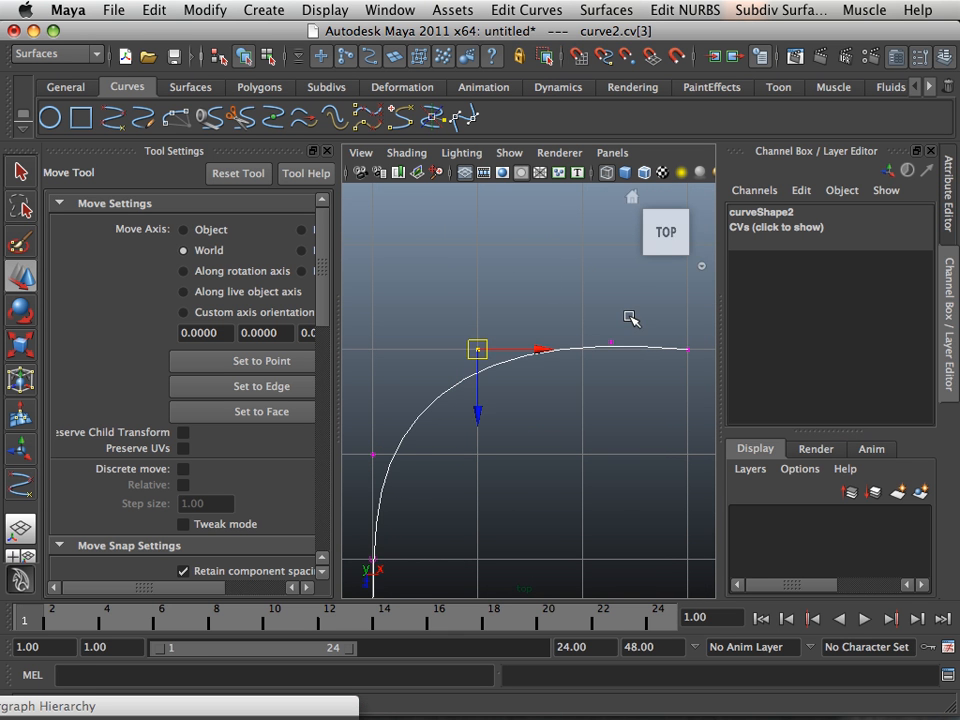
# Step: Snap the fifth control vertex to the grid point one unit before the curve's upper end and clear the selection
pyautogui.click(611, 342)
pyautogui.moveTo(611, 343); pyautogui.dragTo(590, 355)
pyautogui.scroll(-5, 559, 396)
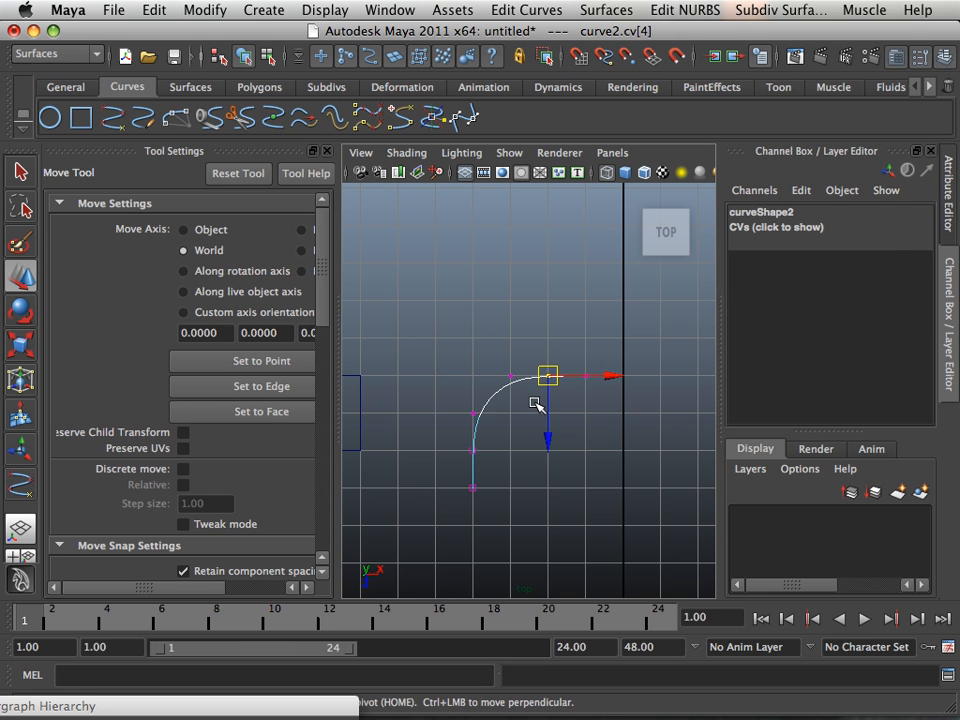
pyautogui.click(521, 407)
pyautogui.scroll(1, 506, 369)
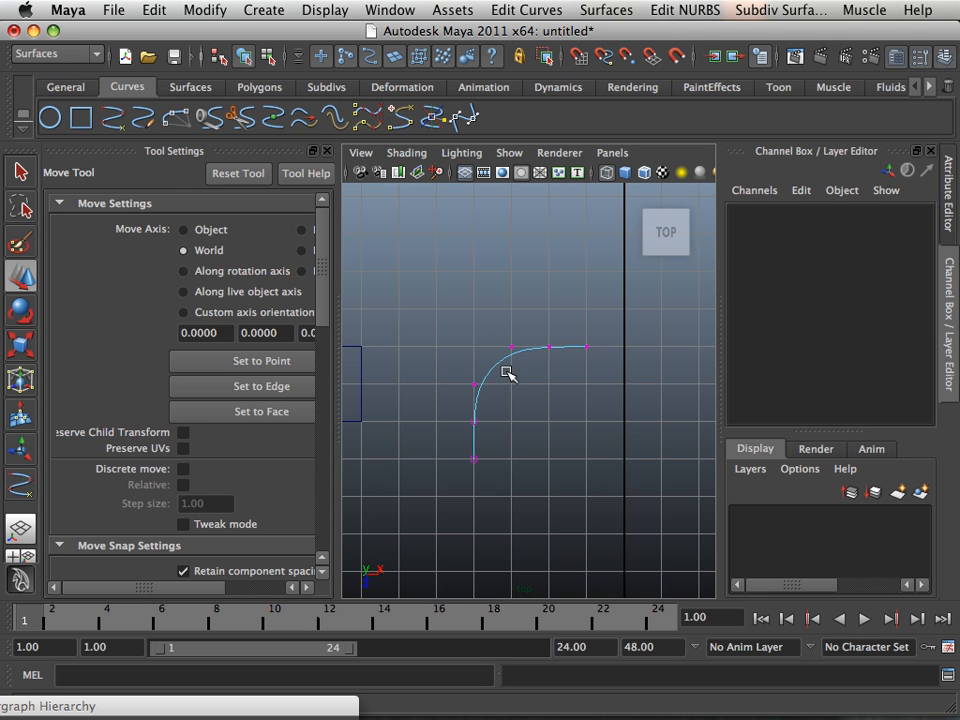
pyautogui.scroll(1, 506, 373)
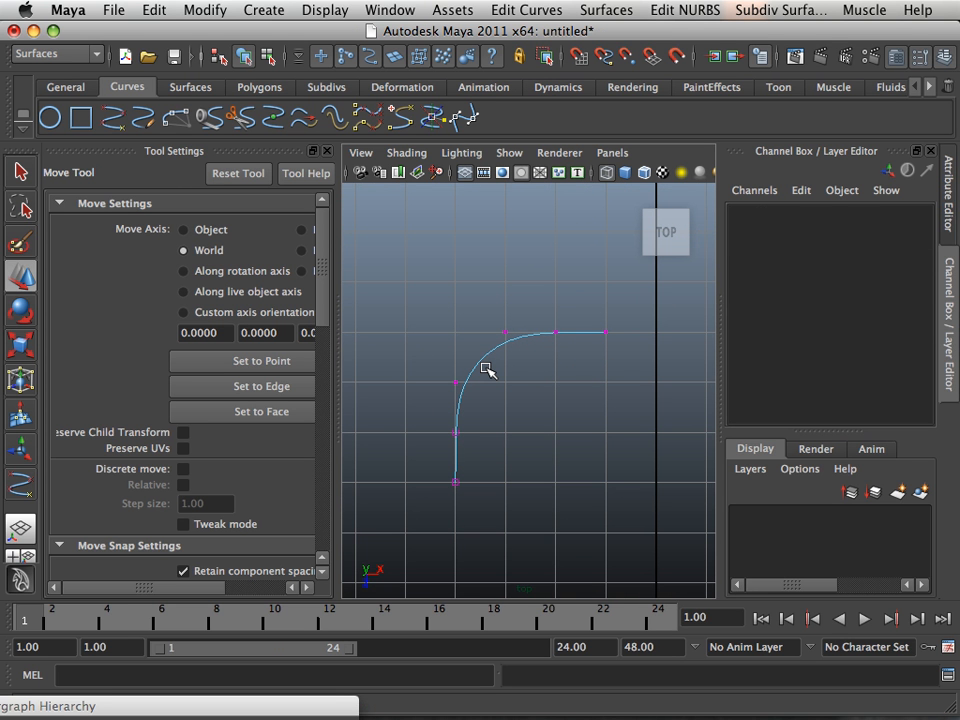
pyautogui.keyDown('alt'); pyautogui.moveTo(497, 371); pyautogui.dragTo(430, 365, button='middle'); pyautogui.keyUp('alt')
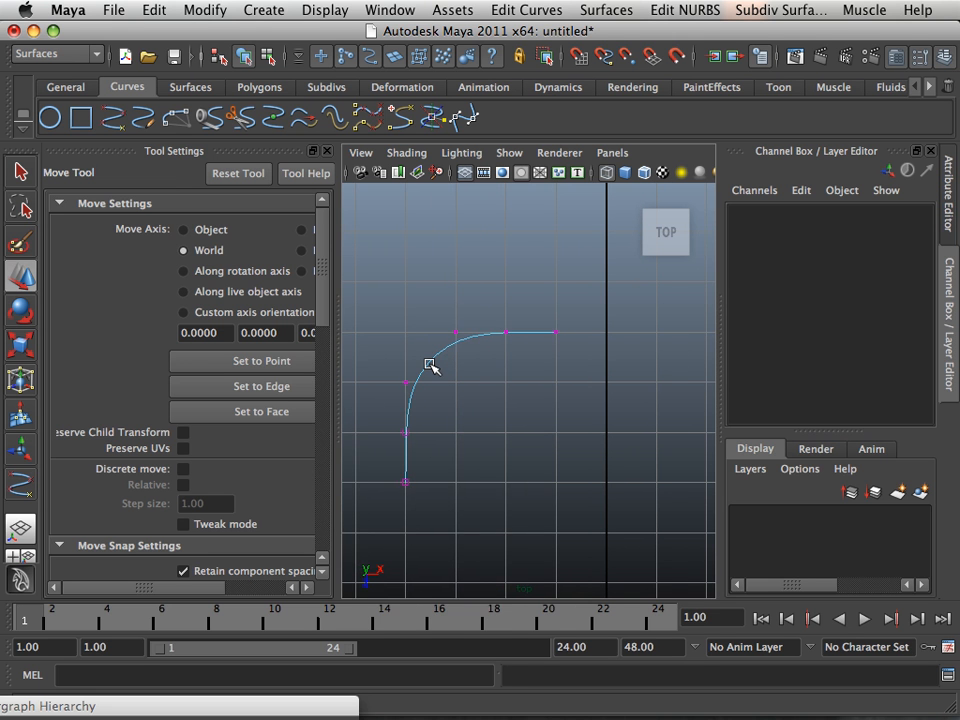
# Step: Return the rounded curve to Object Mode and center its pivot
pyautogui.rightClick(430, 364)
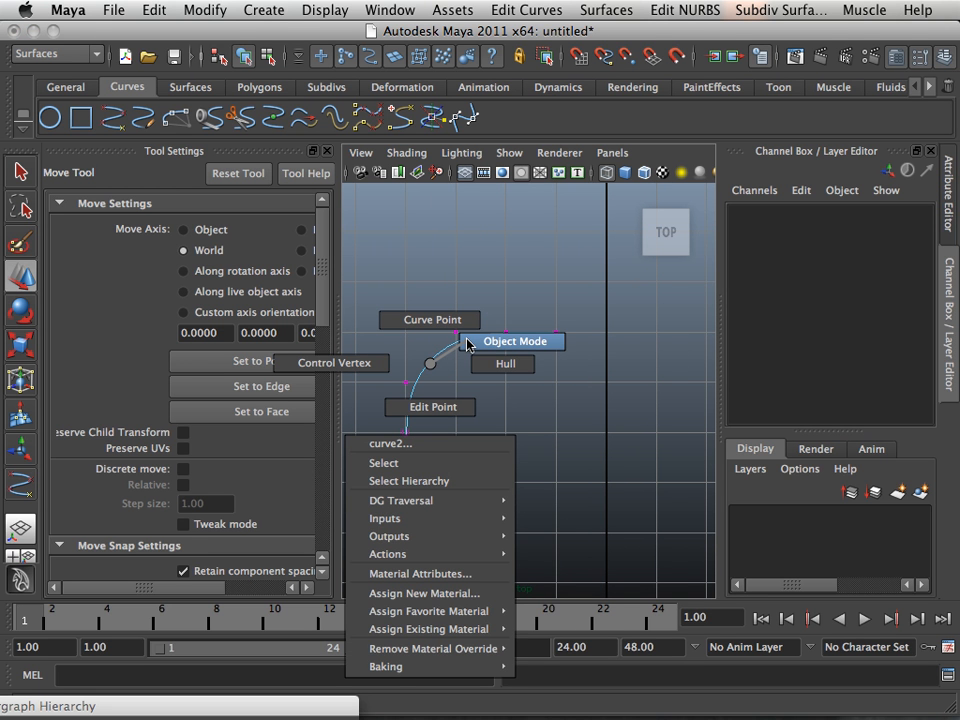
pyautogui.click(467, 343)
pyautogui.keyDown('alt'); pyautogui.moveTo(495, 390); pyautogui.dragTo(481, 371, button='middle'); pyautogui.keyUp('alt')
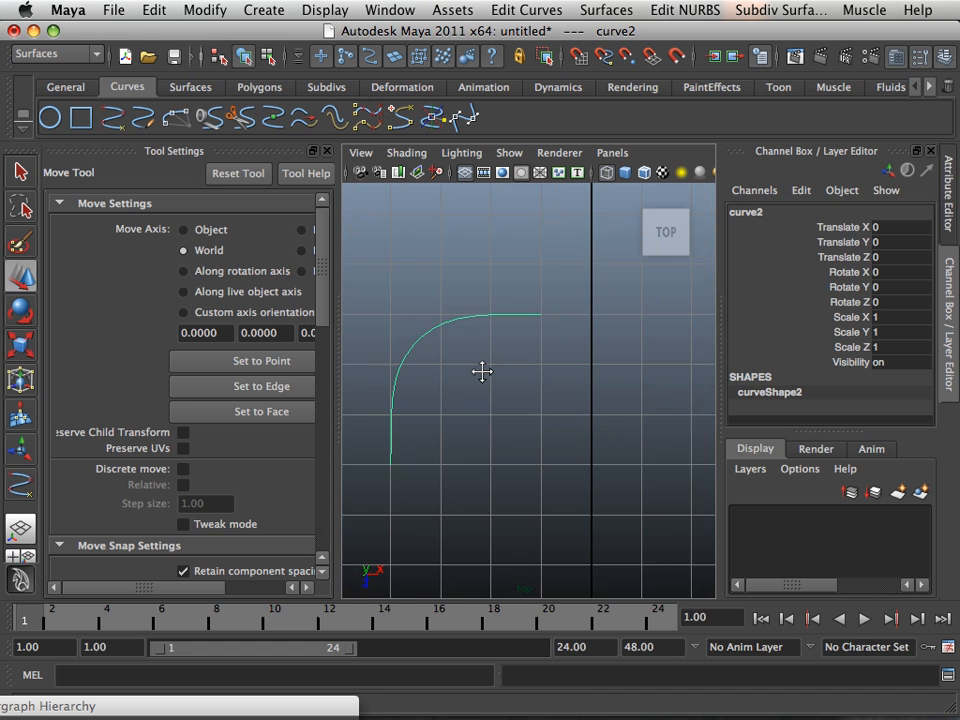
pyautogui.scroll(-3, 475, 375)
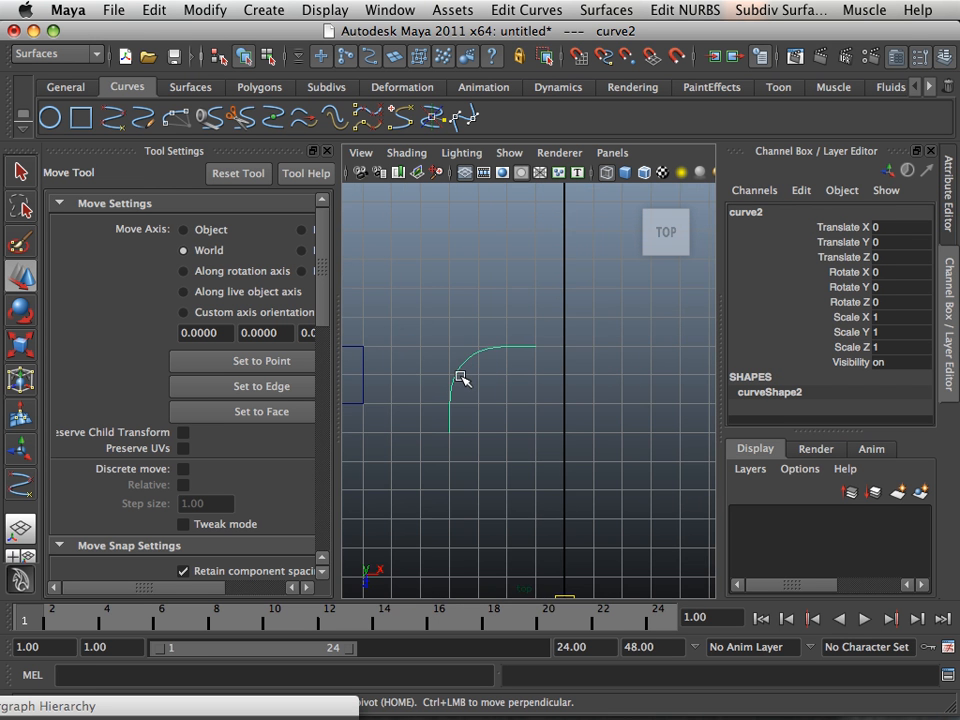
pyautogui.scroll(2, 460, 377)
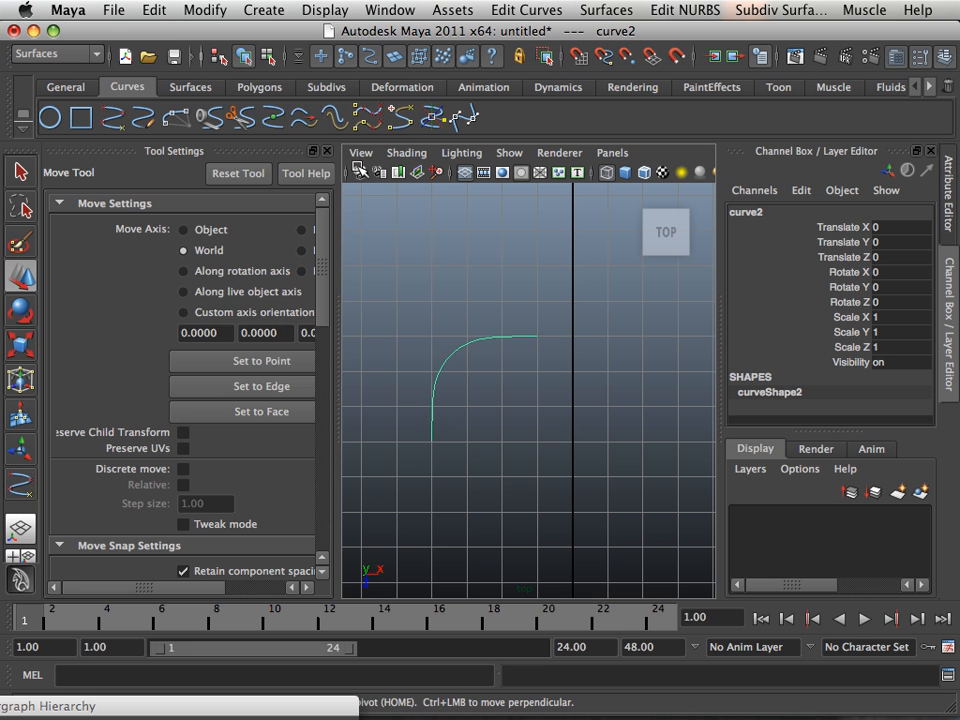
pyautogui.click(205, 10)
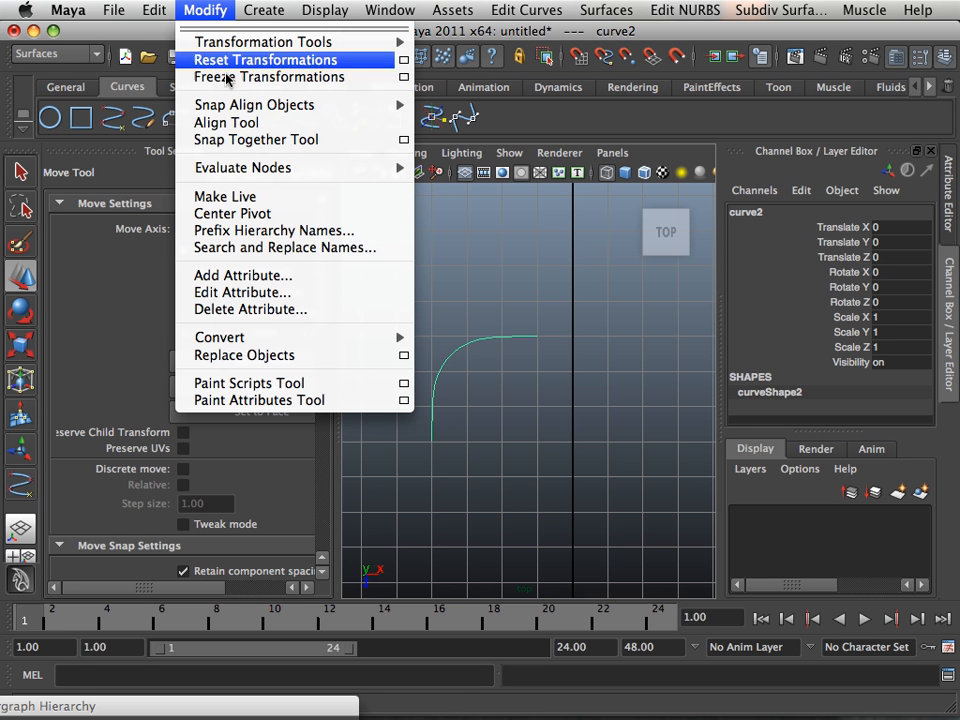
pyautogui.click(245, 215)
pyautogui.scroll(4, 440, 378)
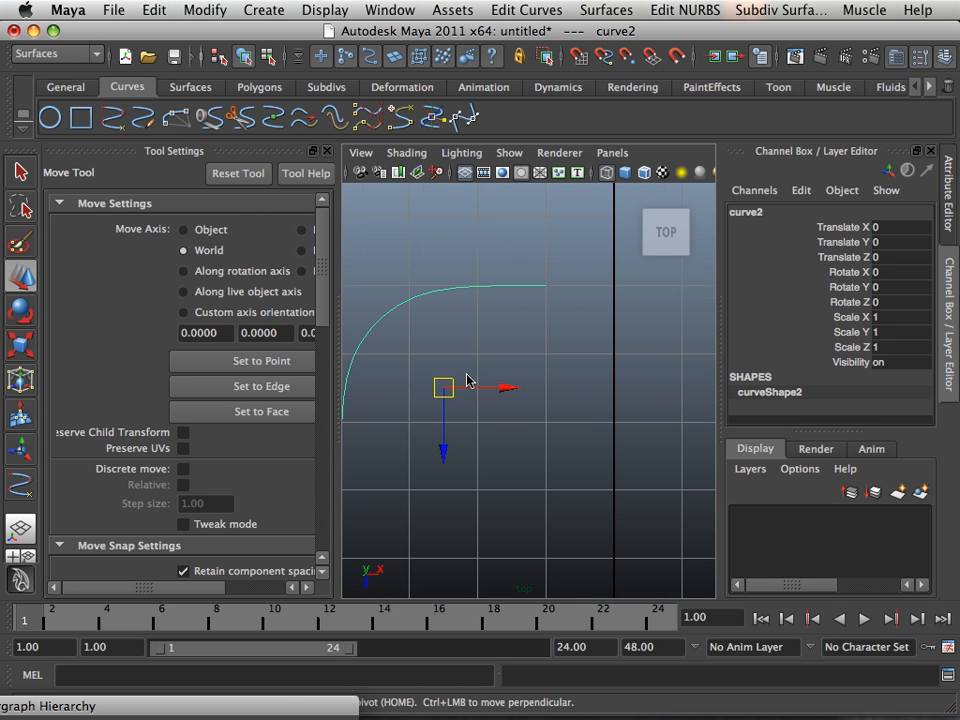
pyautogui.keyDown('alt'); pyautogui.moveTo(462, 380); pyautogui.dragTo(476, 386, button='middle'); pyautogui.keyUp('alt')
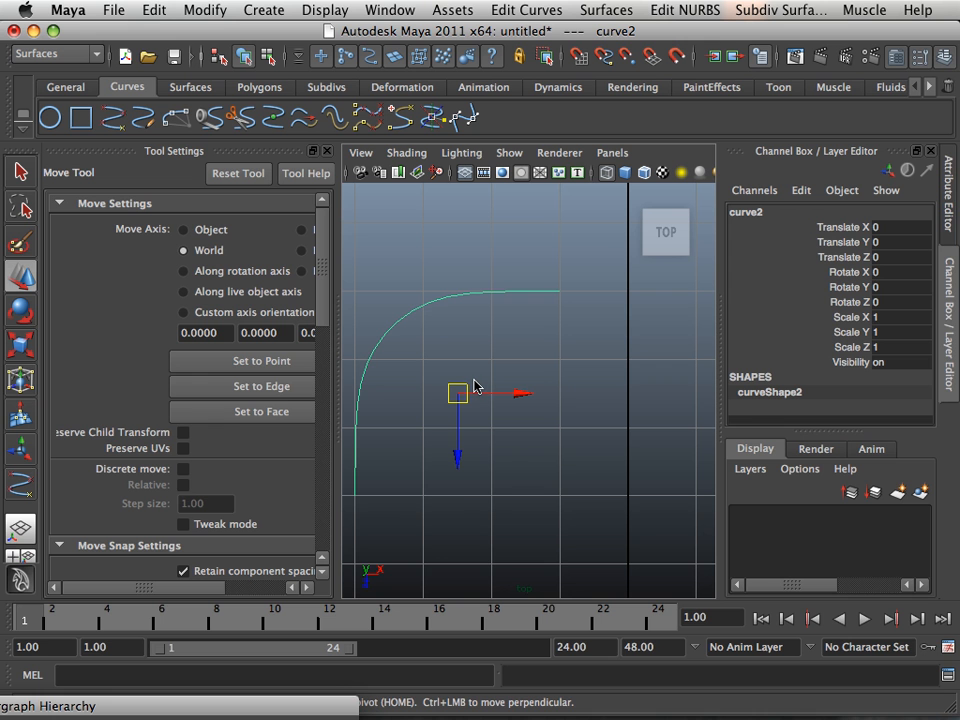
# Step: Move the rounded curve's pivot to its upper end point, snapped to the grid
pyautogui.press('Home')
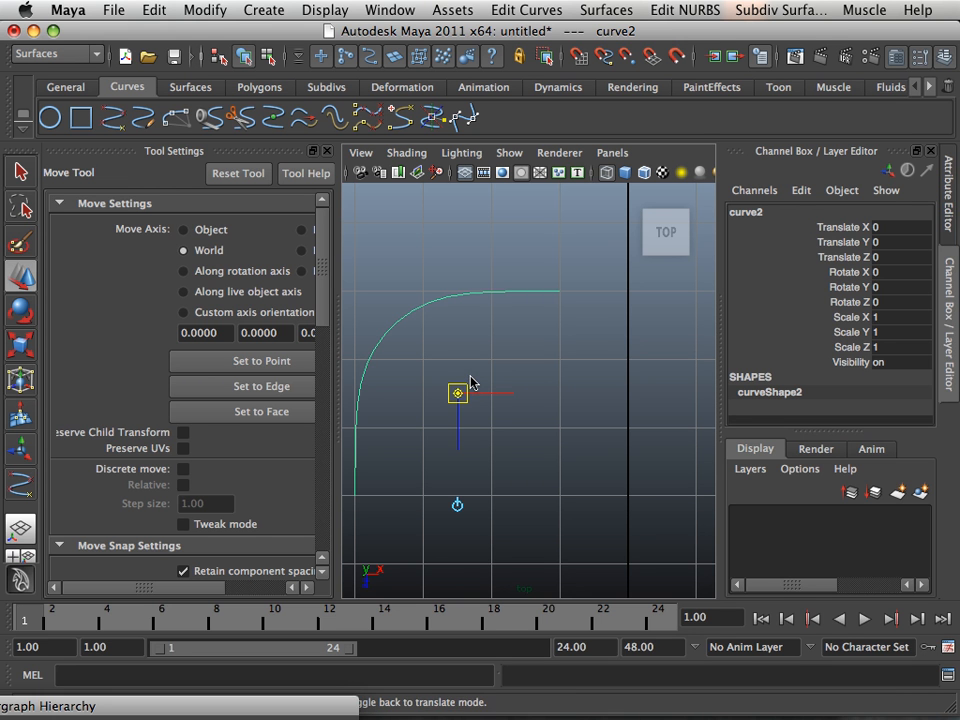
pyautogui.moveTo(458, 393); pyautogui.dragTo(557, 315)
pyautogui.press('Home')
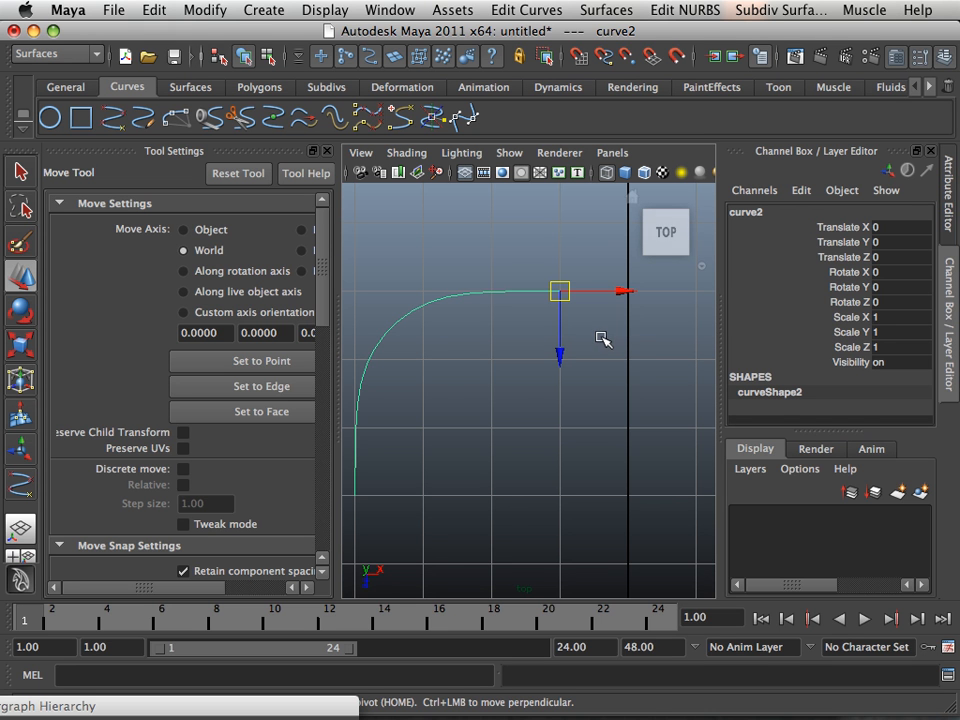
# Step: Duplicate the rounded curve and move the copy about 3.14 units along positive X
pyautogui.scroll(-3, 561, 369)
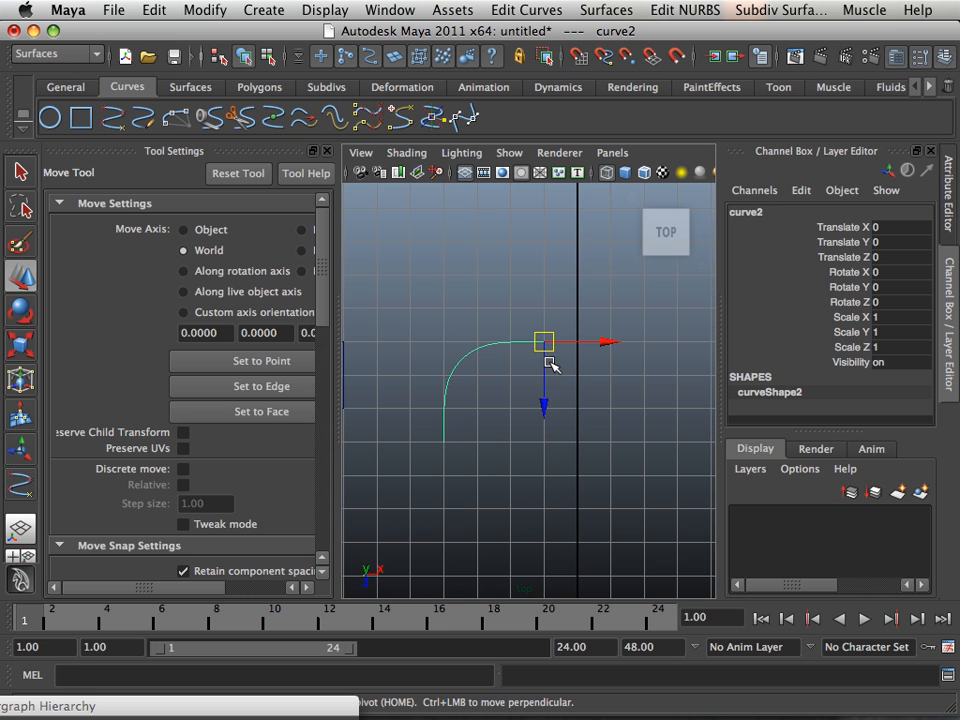
pyautogui.hotkey('ctrl', 'd')
pyautogui.moveTo(620, 344); pyautogui.dragTo(714, 343)
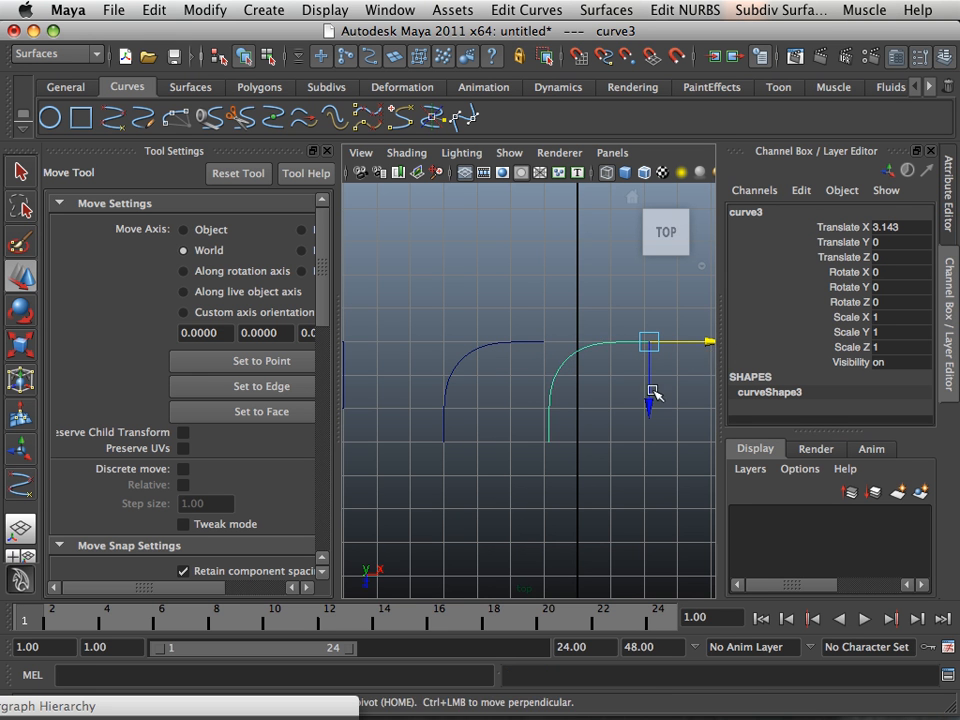
pyautogui.keyDown('alt'); pyautogui.moveTo(651, 392); pyautogui.dragTo(585, 405, button='middle'); pyautogui.keyUp('alt')
pyautogui.click(541, 385)
pyautogui.click(521, 373)
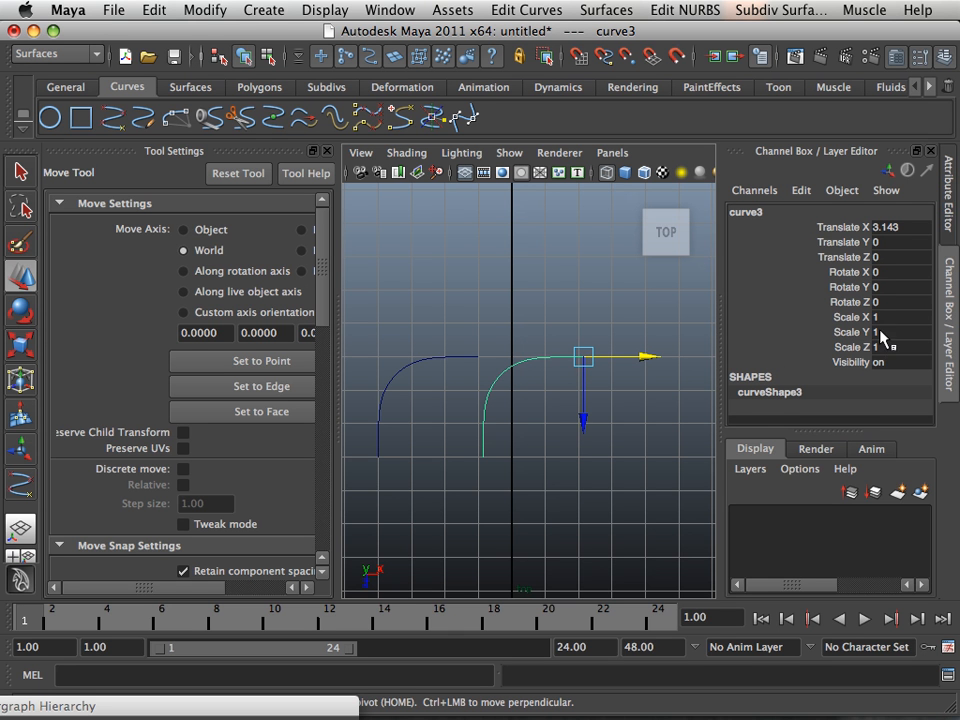
# Step: Mirror the duplicated curve by setting its Scale X to -1
pyautogui.doubleClick(878, 317)
pyautogui.write('-1')
pyautogui.press('Return')
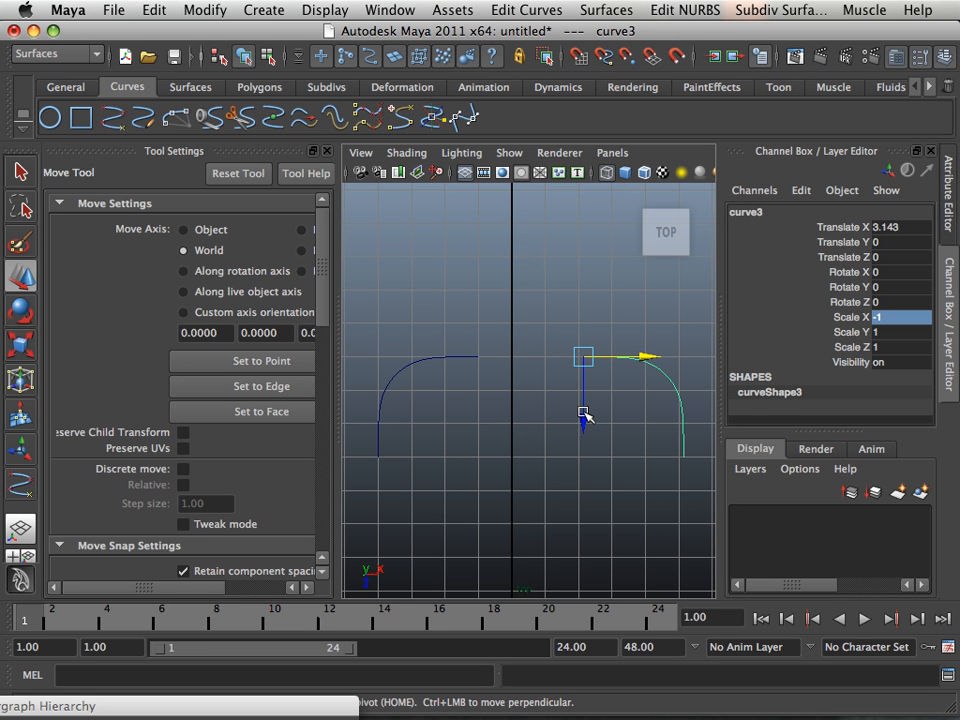
# Step: Snap the mirrored curve to the grid at Translate X 3
pyautogui.press('Home')
pyautogui.moveTo(587, 362); pyautogui.dragTo(584, 362)
pyautogui.scroll(2, 584, 387)
pyautogui.scroll(2, 581, 390)
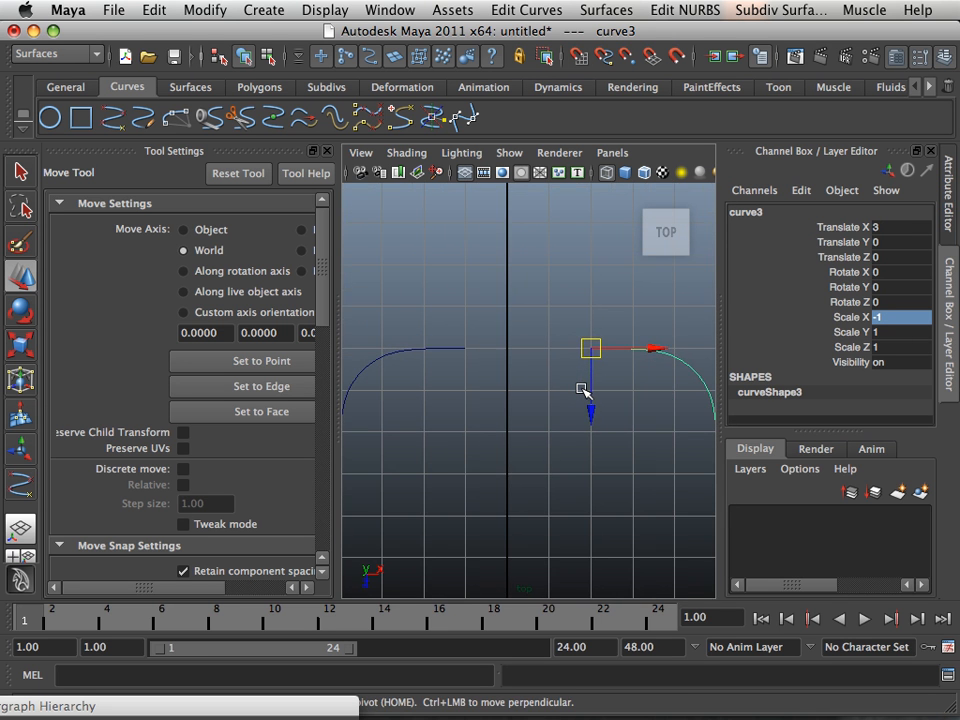
pyautogui.scroll(2, 560, 410)
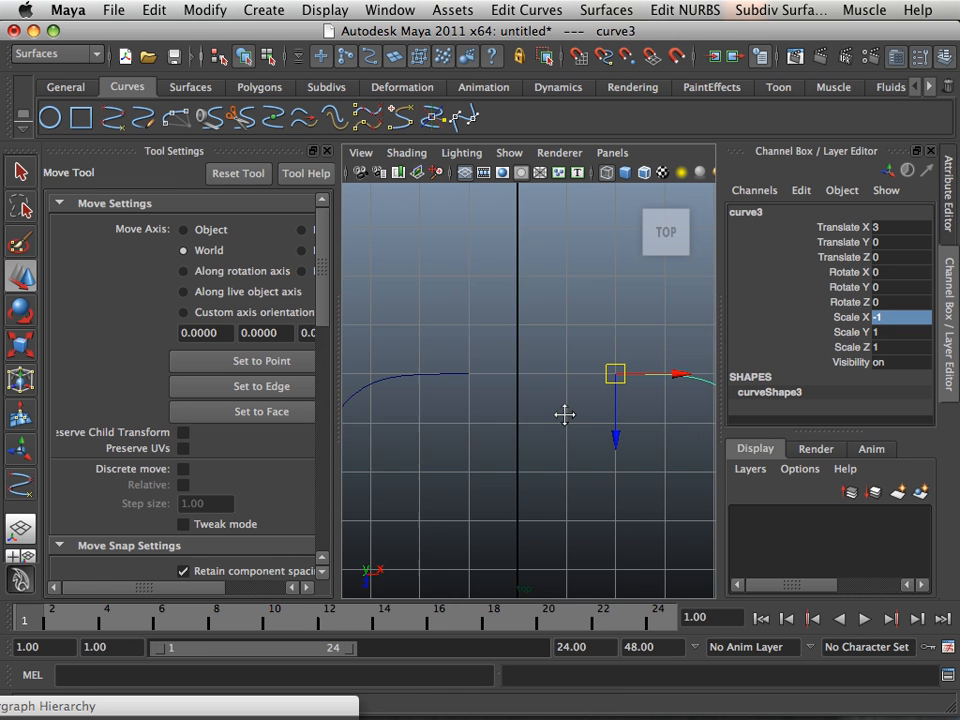
pyautogui.scroll(1, 563, 423)
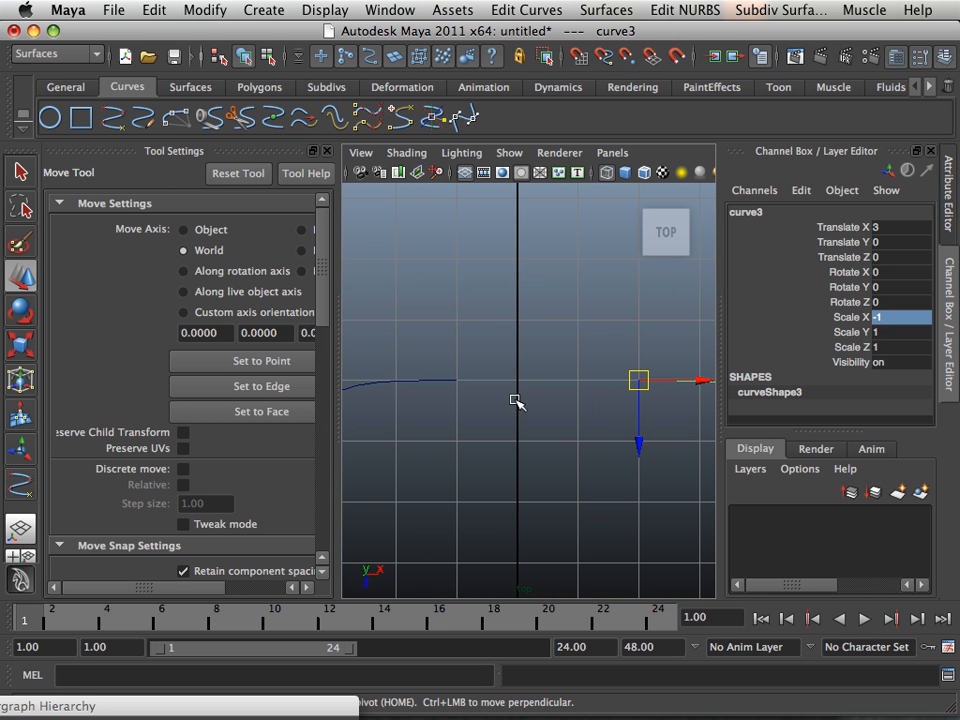
pyautogui.scroll(-3, 523, 382)
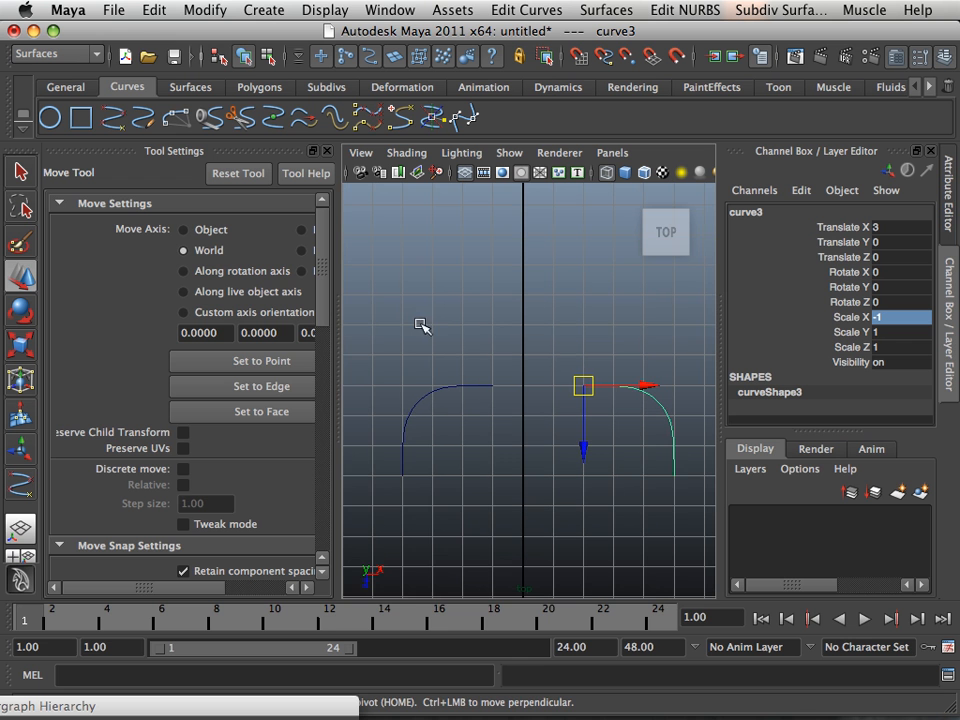
# Step: Draw a 1 Linear EP curve snapped between the facing upper ends of the two rounded curves and finish it
pyautogui.click(114, 120)
pyautogui.scroll(5, 414, 364)
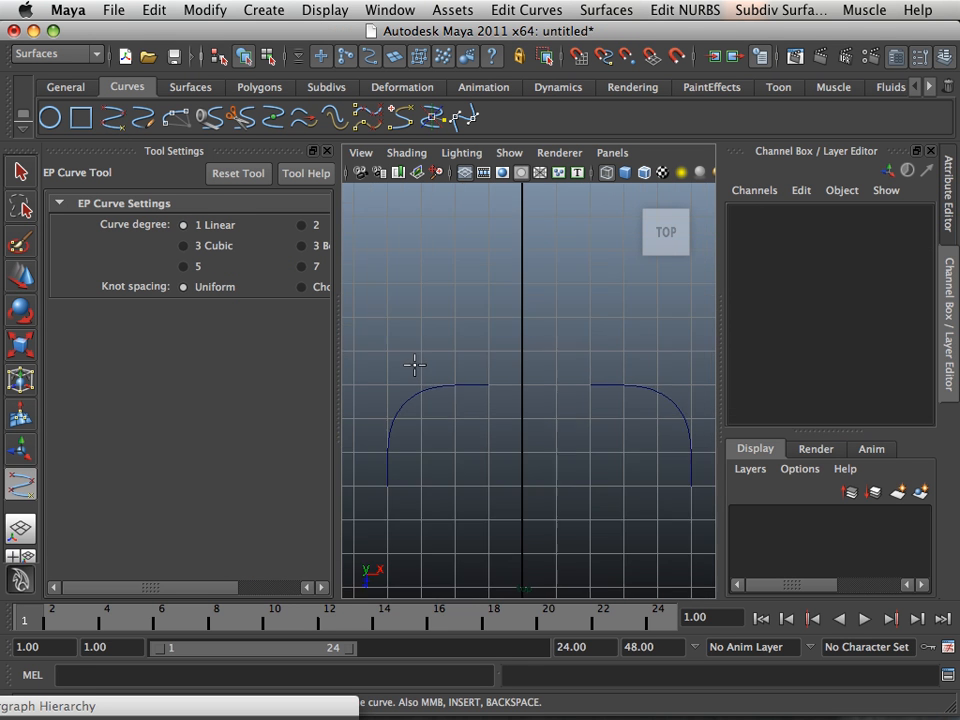
pyautogui.click(469, 381)
pyautogui.click(620, 382)
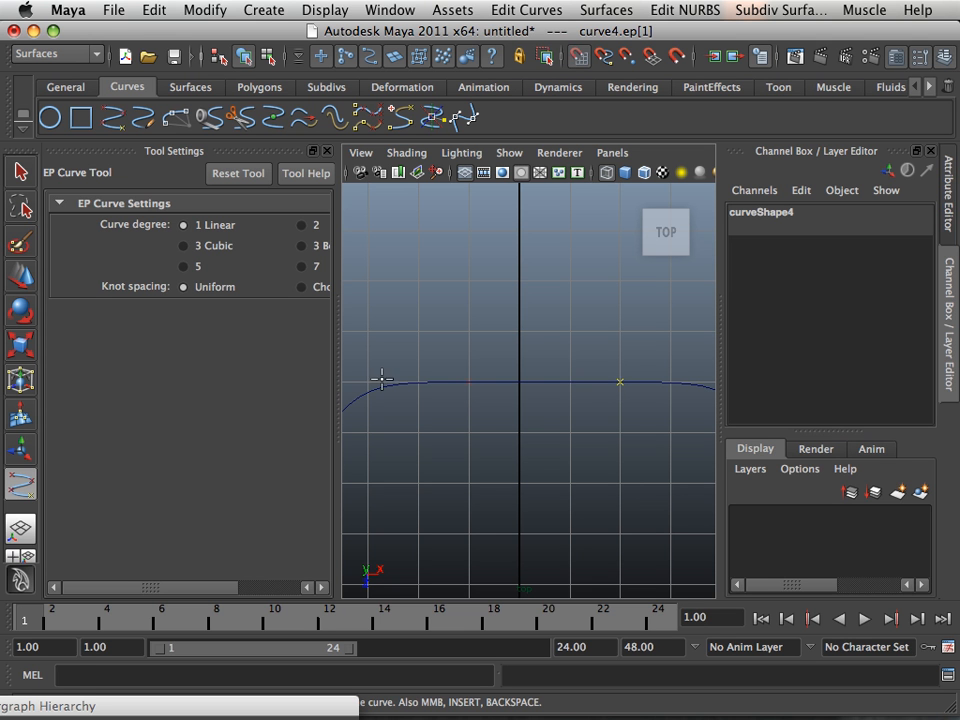
pyautogui.click(22, 174)
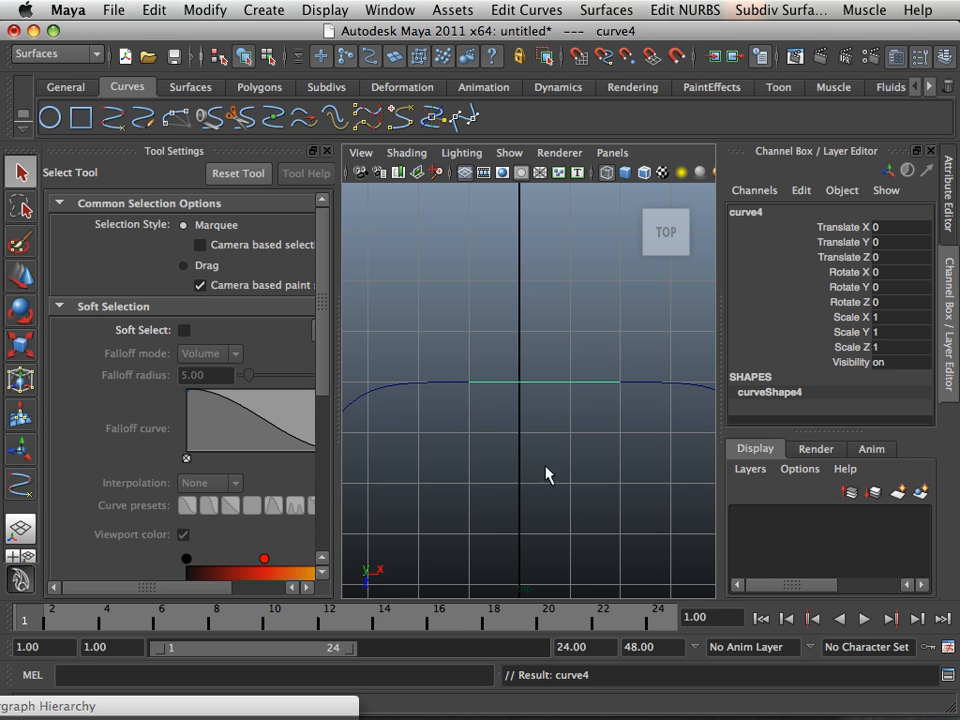
# Step: Attach the left rounded curve to the straight bridging curve using the Connect attach method with multiple knots set to Keep
pyautogui.moveTo(659, 358); pyautogui.dragTo(651, 411)
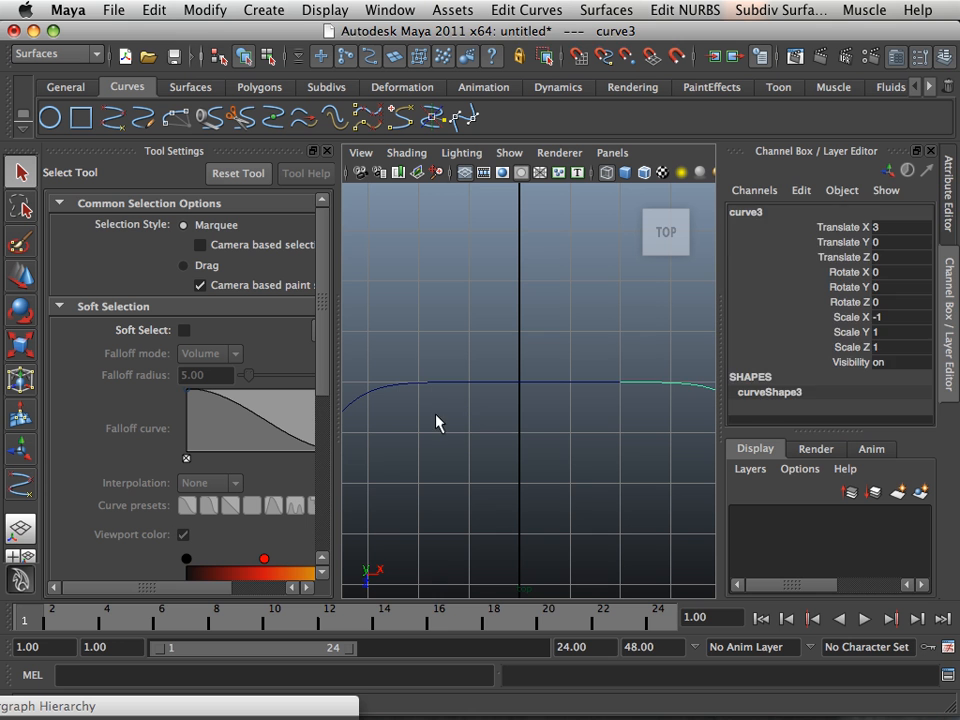
pyautogui.moveTo(432, 359); pyautogui.dragTo(405, 420)
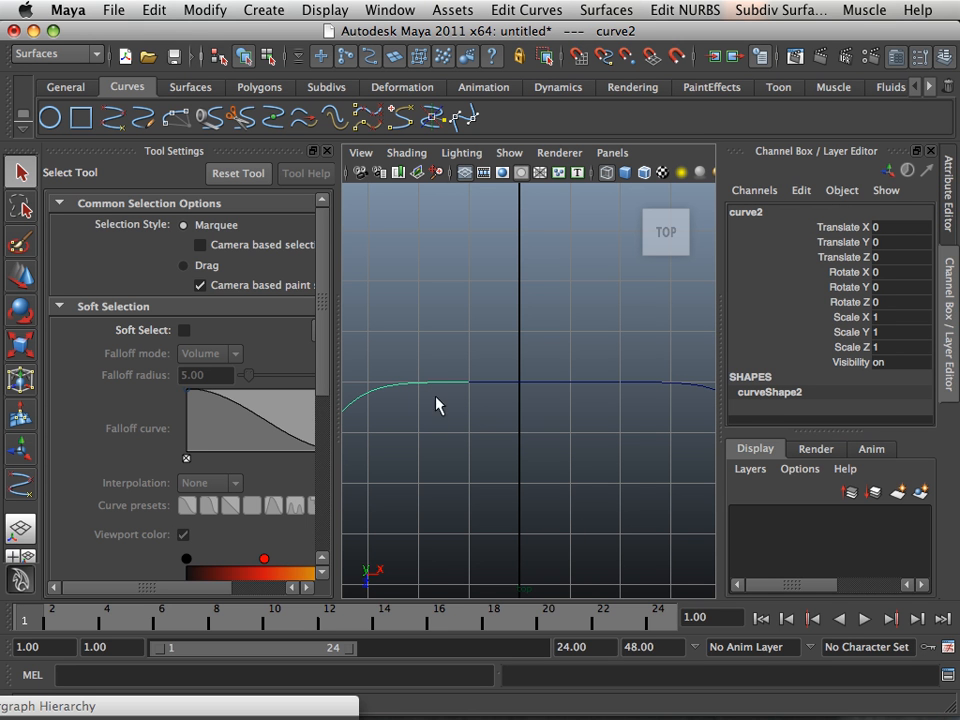
pyautogui.keyDown('shift'); pyautogui.click(524, 384); pyautogui.keyUp('shift')
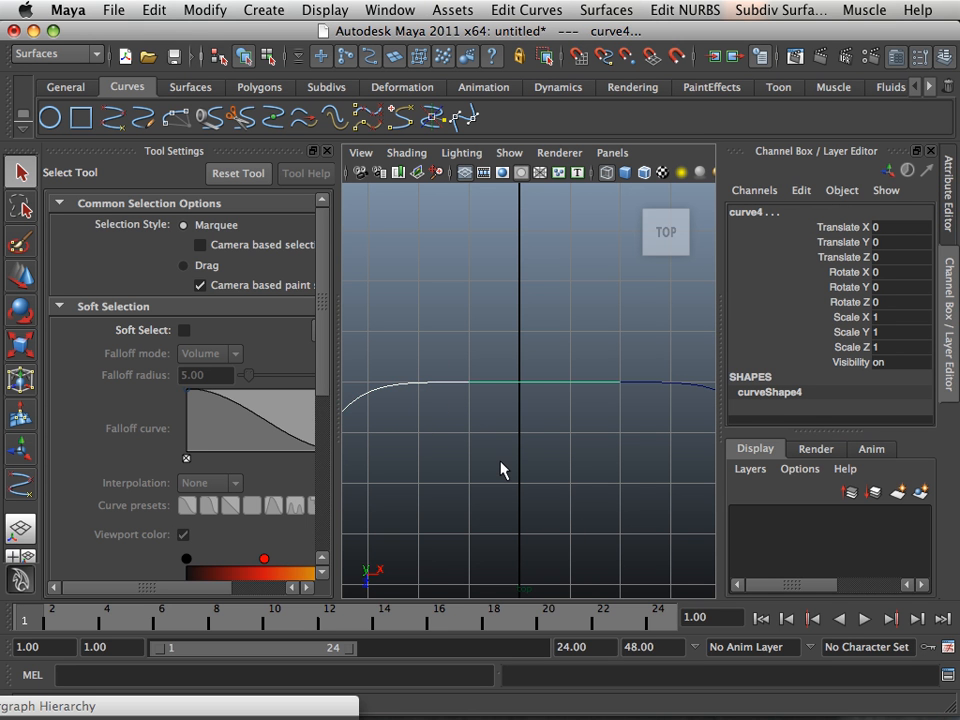
pyautogui.click(543, 12)
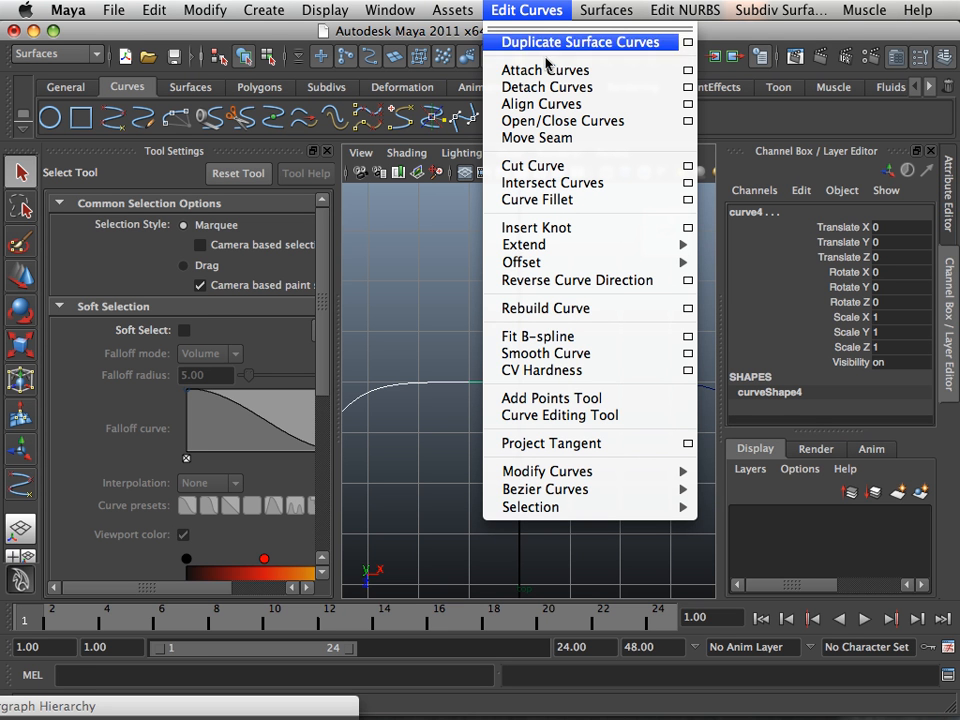
pyautogui.click(689, 71)
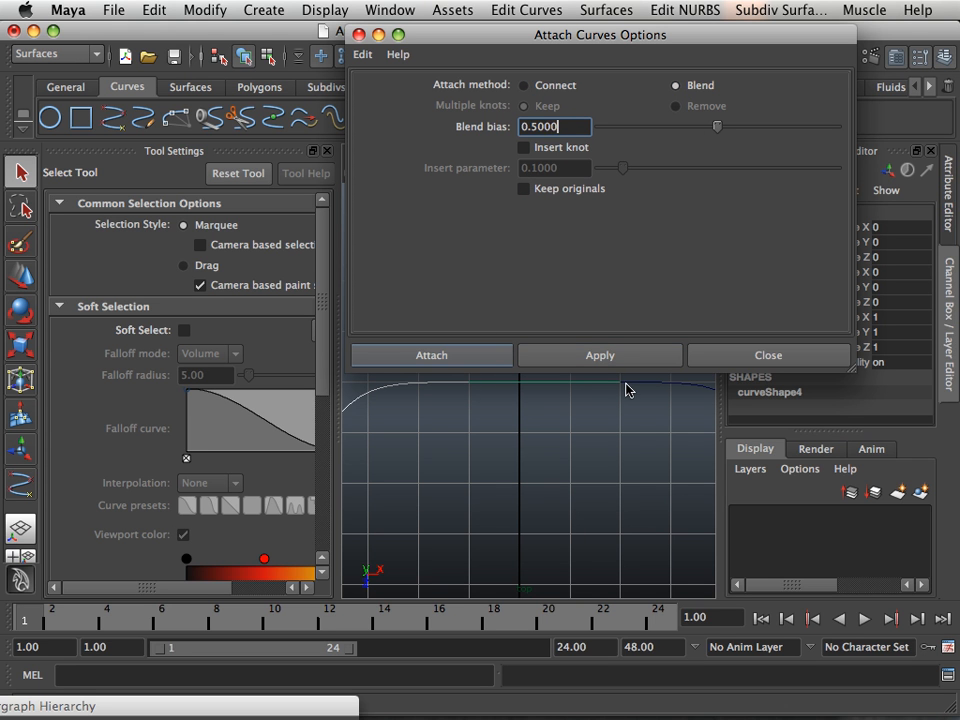
pyautogui.click(523, 86)
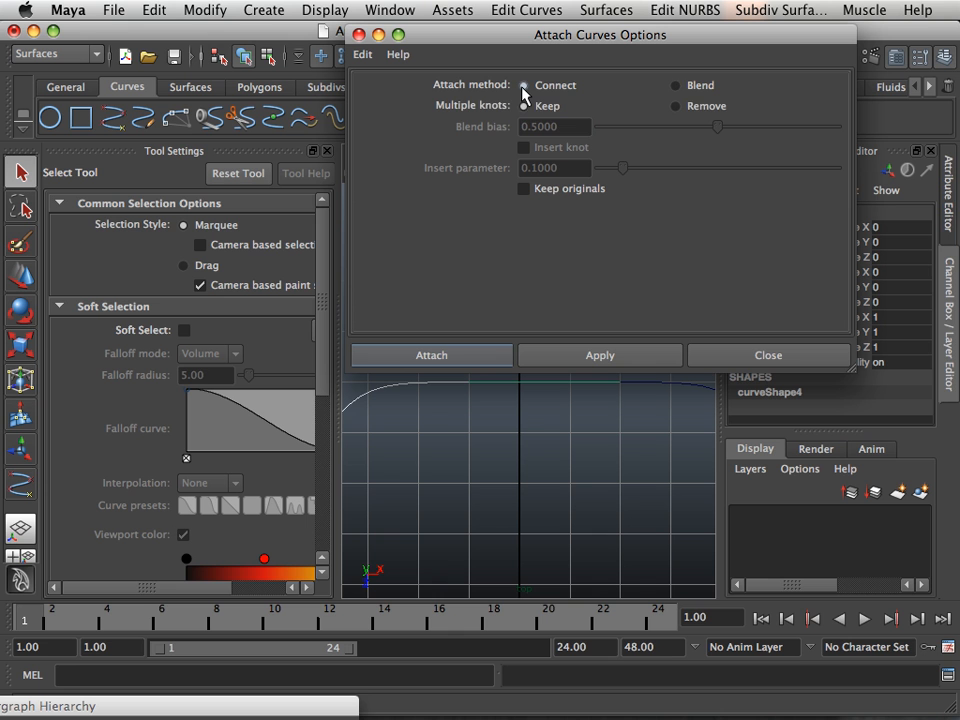
pyautogui.click(676, 86)
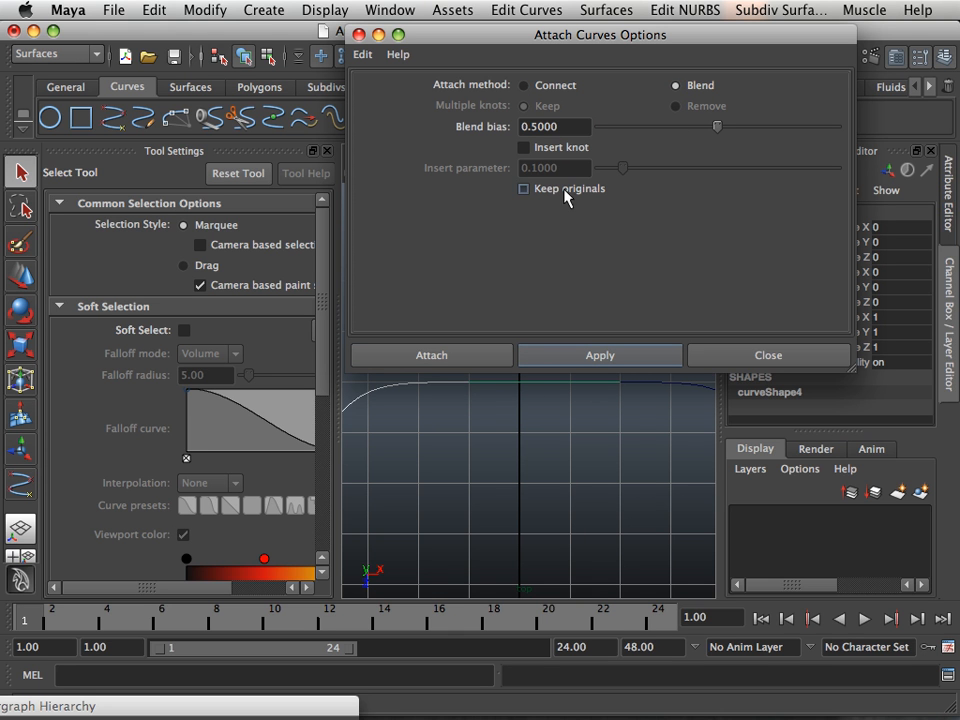
pyautogui.click(524, 86)
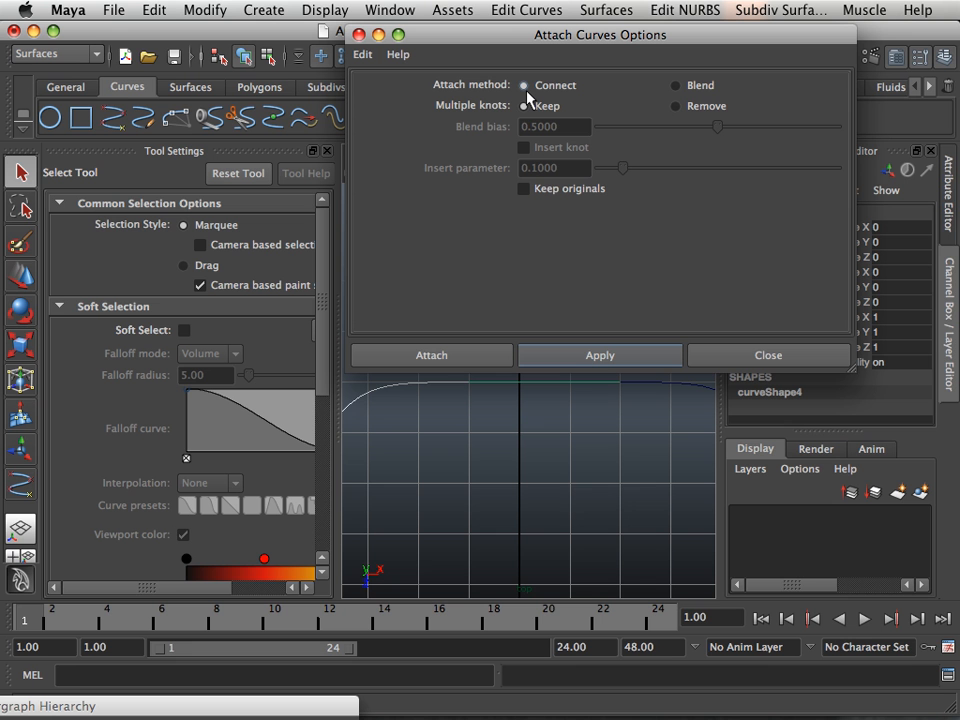
pyautogui.click(580, 356)
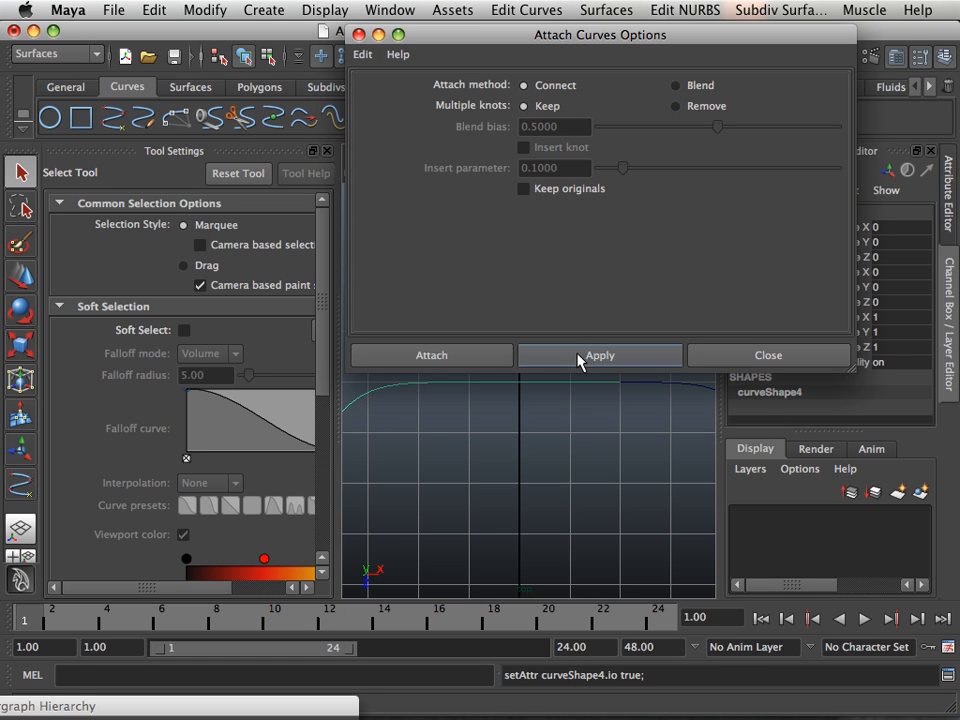
pyautogui.click(359, 34)
# Step: Attach the mirrored right rounded curve to the joined curve by repeating Attach Curves with the same options
pyautogui.keyDown('alt'); pyautogui.moveTo(512, 291); pyautogui.dragTo(447, 285, button='middle'); pyautogui.keyUp('alt')
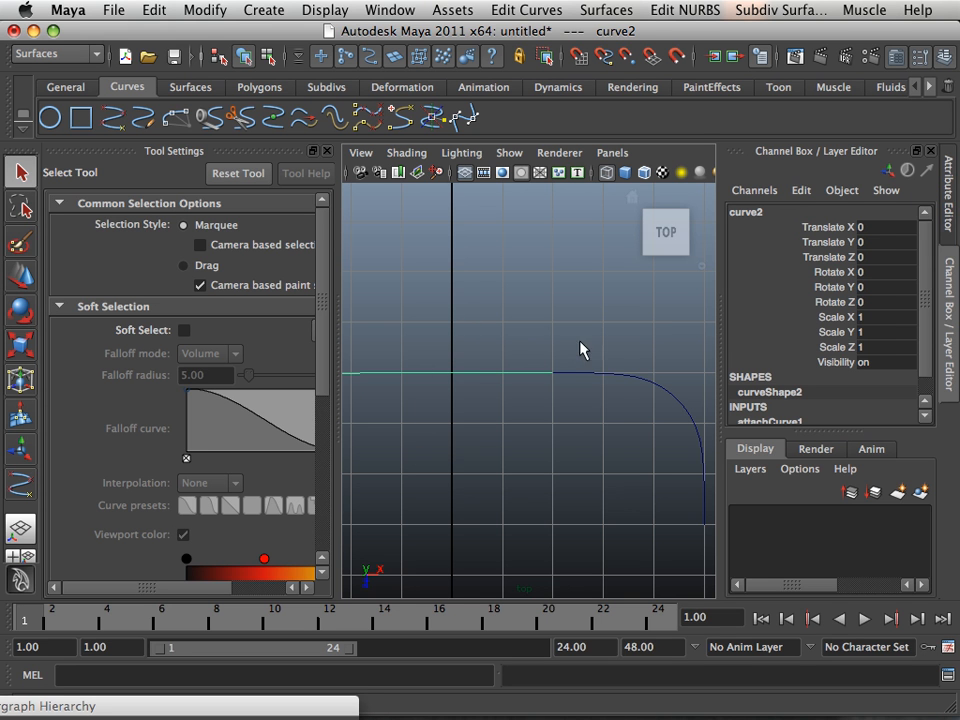
pyautogui.keyDown('shift'); pyautogui.moveTo(580, 342); pyautogui.dragTo(615, 444); pyautogui.keyUp('shift')
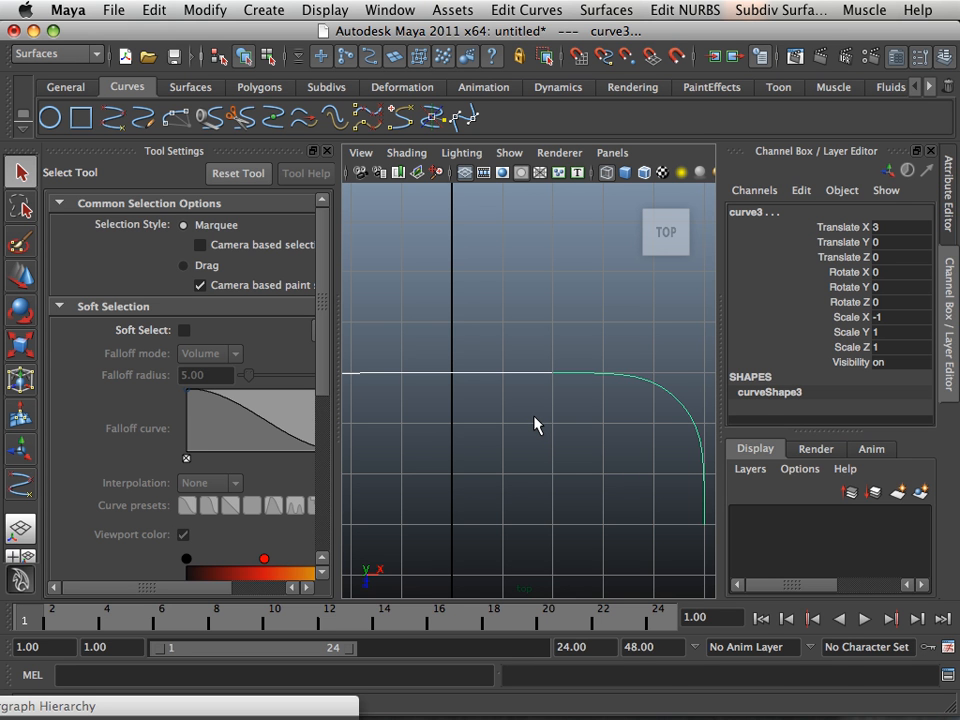
pyautogui.press('g')
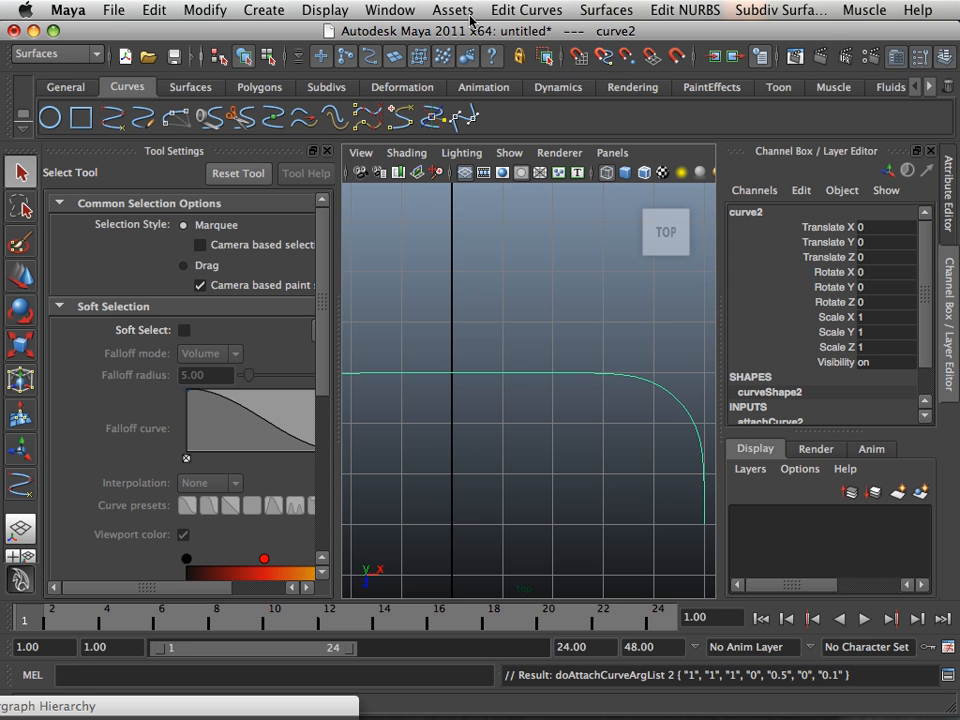
# Step: Examine the attached round-cornered curve as a whole and compare it with the square curve beside it
pyautogui.scroll(-6, 517, 289)
pyautogui.scroll(1, 515, 289)
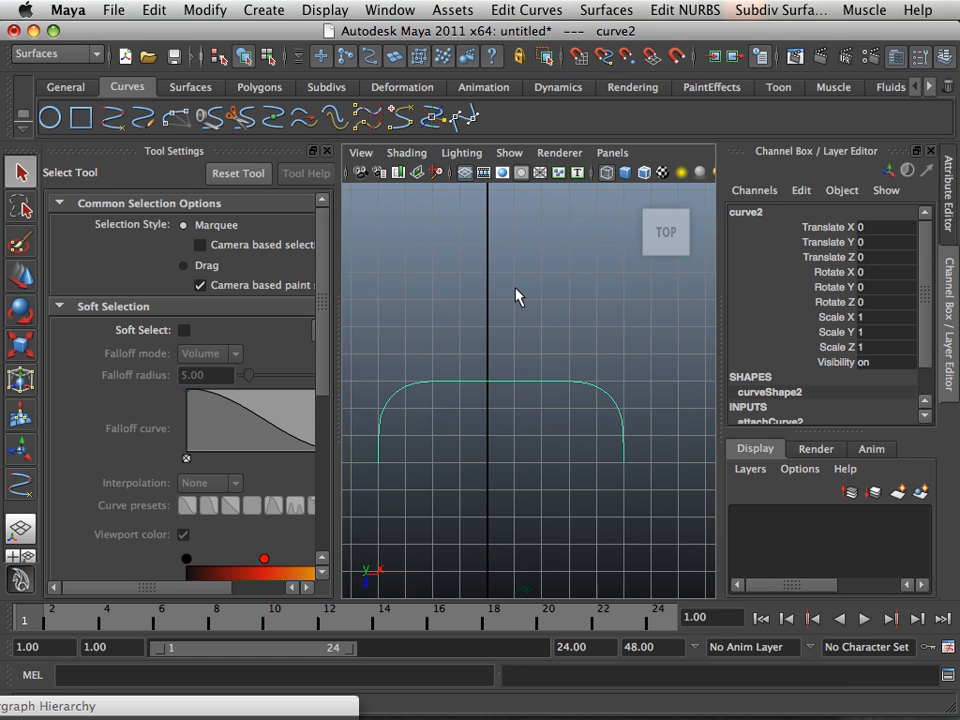
pyautogui.scroll(-1, 514, 289)
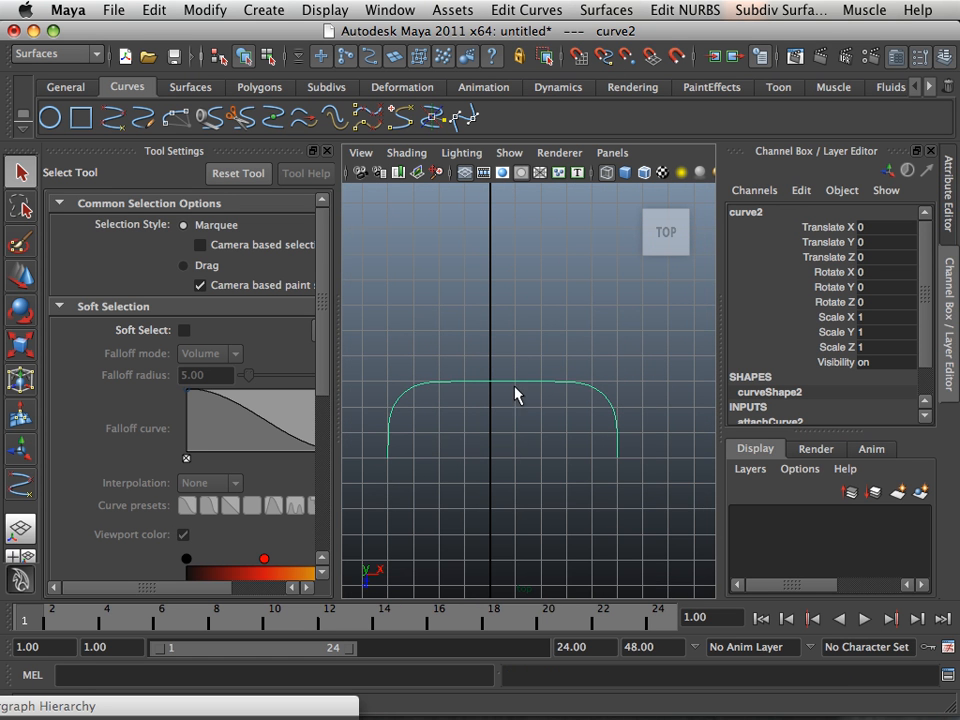
pyautogui.scroll(-1, 508, 390)
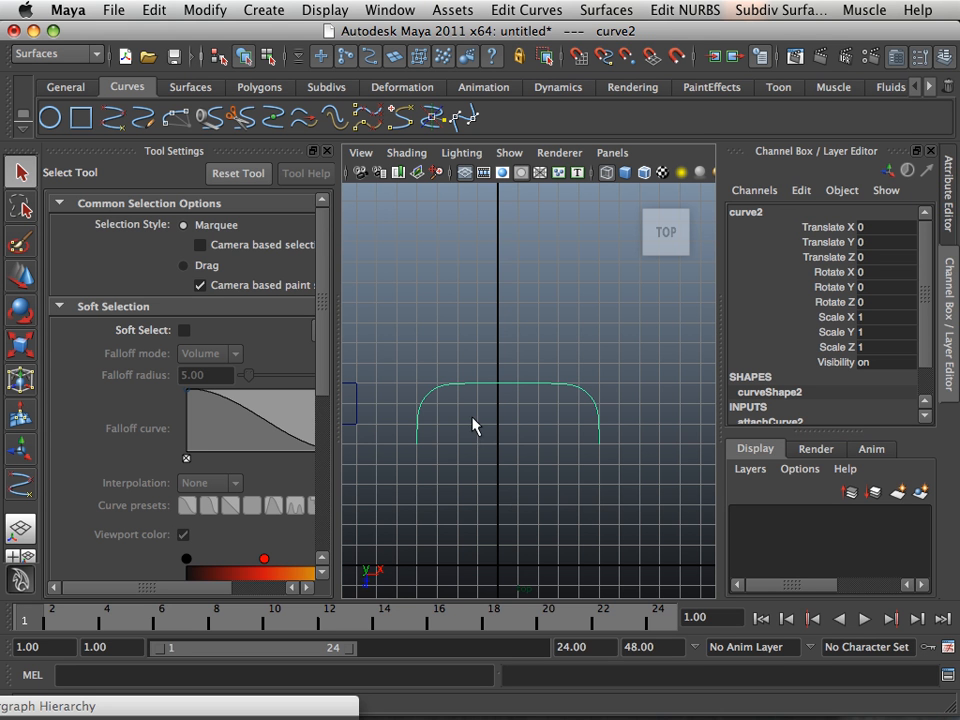
pyautogui.click(510, 311)
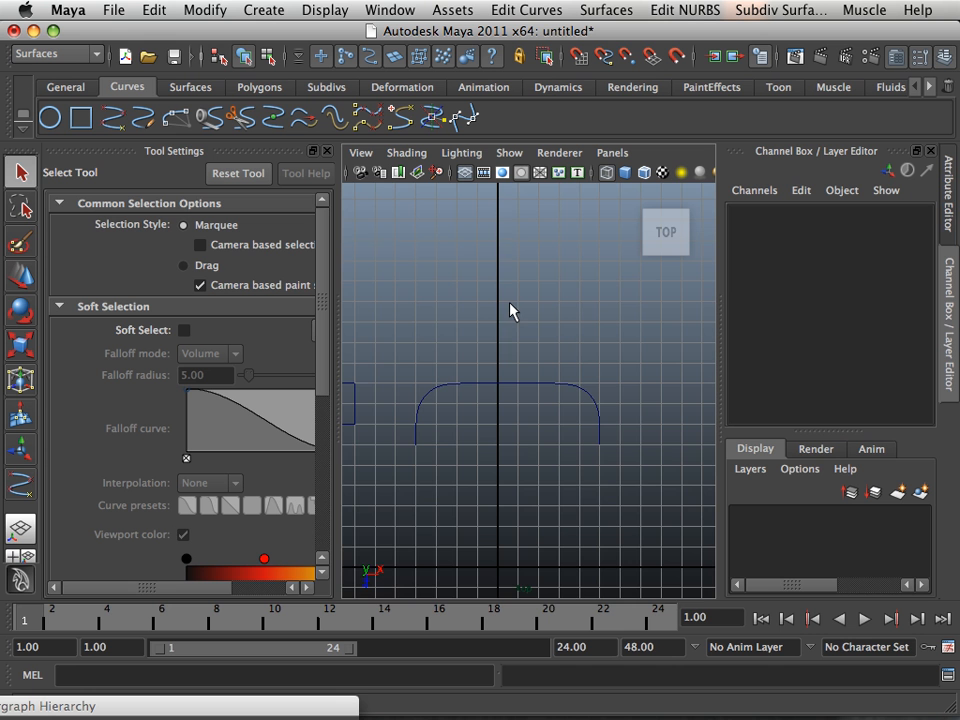
pyautogui.scroll(-2, 509, 311)
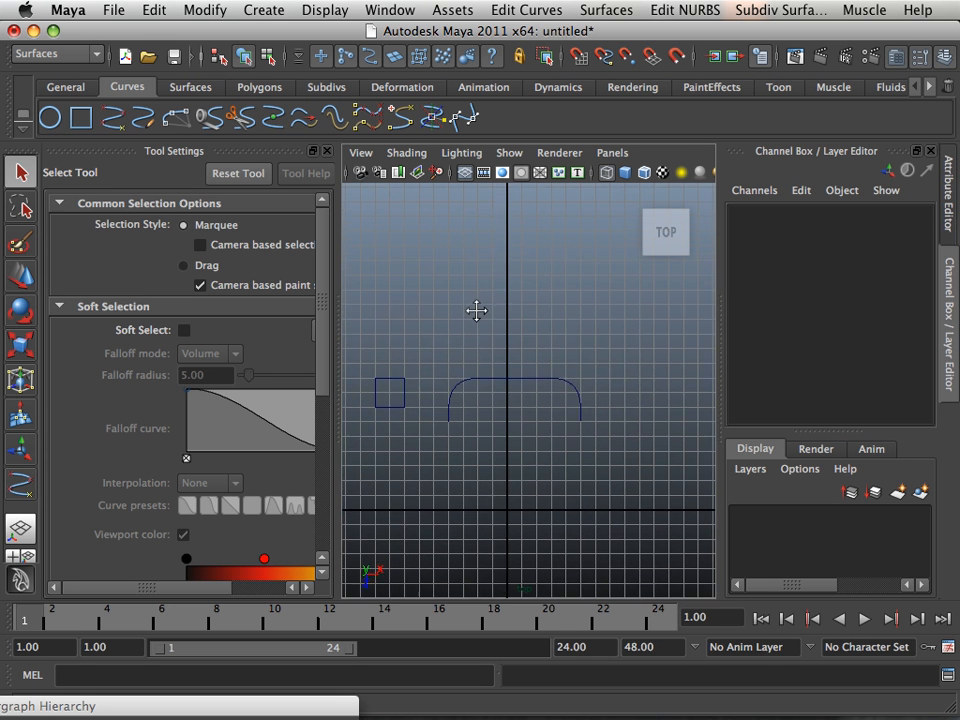
pyautogui.keyDown('alt'); pyautogui.moveTo(476, 311); pyautogui.dragTo(491, 302, button='middle'); pyautogui.keyUp('alt')
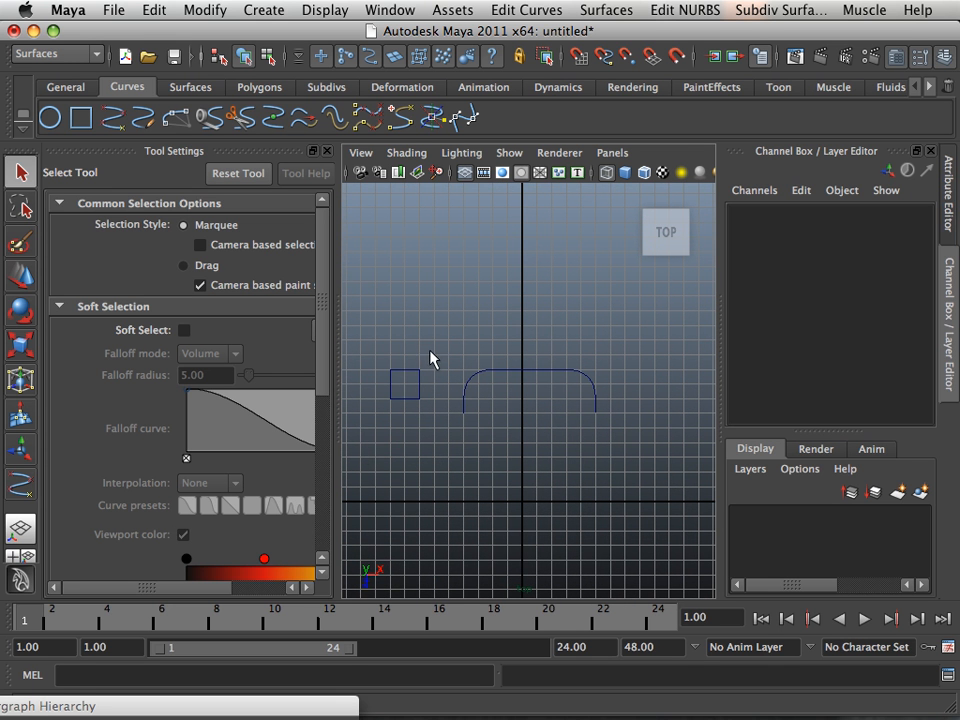
pyautogui.moveTo(428, 358); pyautogui.dragTo(375, 456)
pyautogui.moveTo(592, 449); pyautogui.dragTo(552, 435)
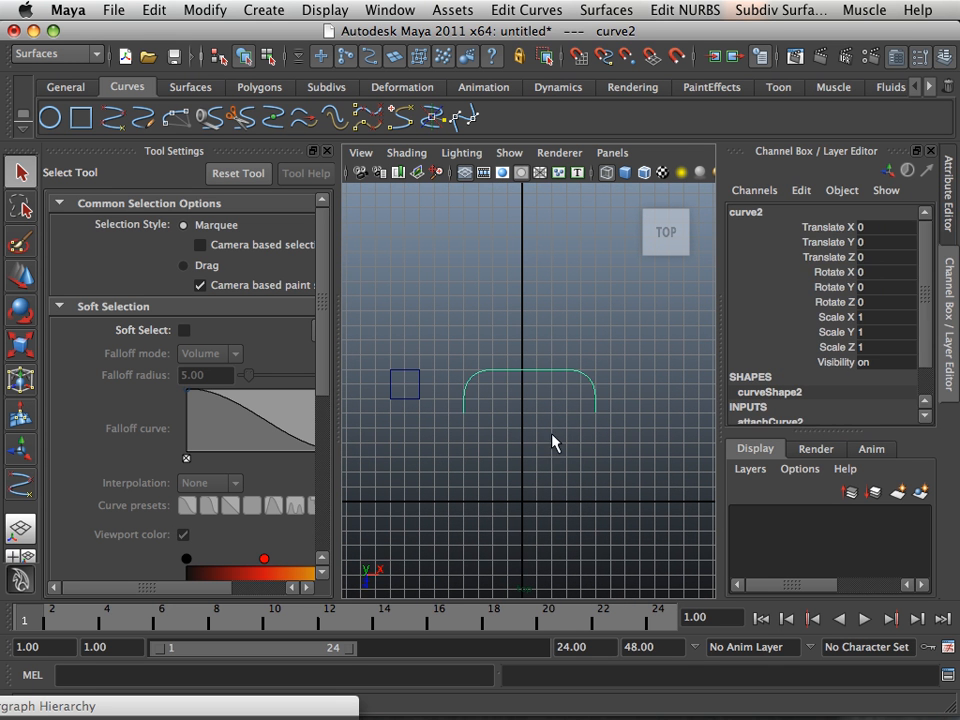
pyautogui.keyDown('alt'); pyautogui.moveTo(527, 422); pyautogui.dragTo(477, 420, button='middle'); pyautogui.keyUp('alt')
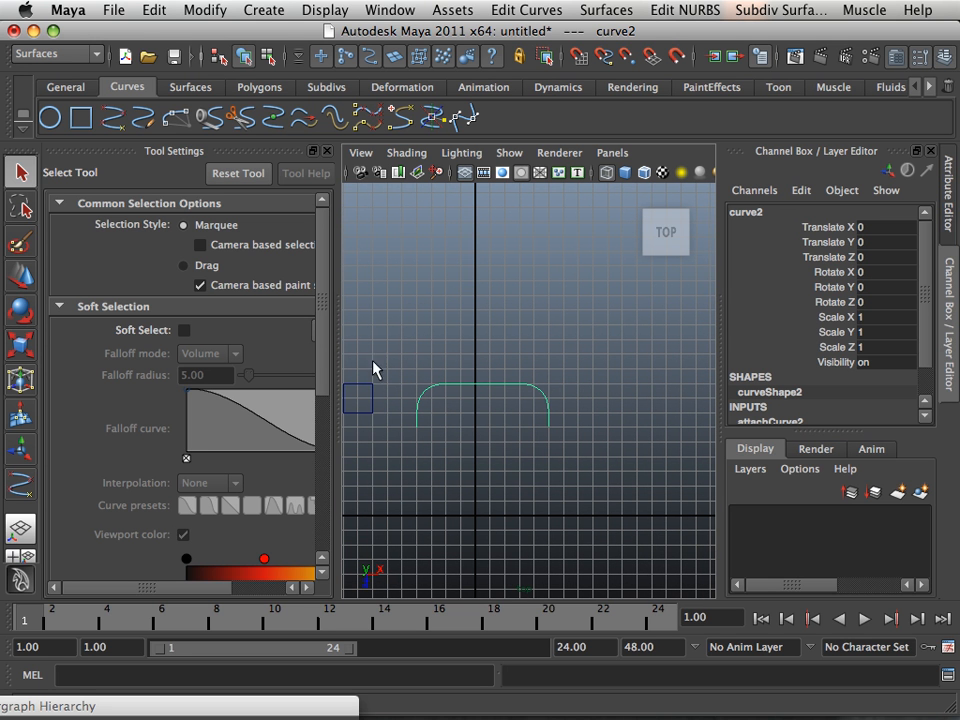
pyautogui.keyDown('alt'); pyautogui.moveTo(414, 360); pyautogui.dragTo(471, 365, button='middle'); pyautogui.keyUp('alt')
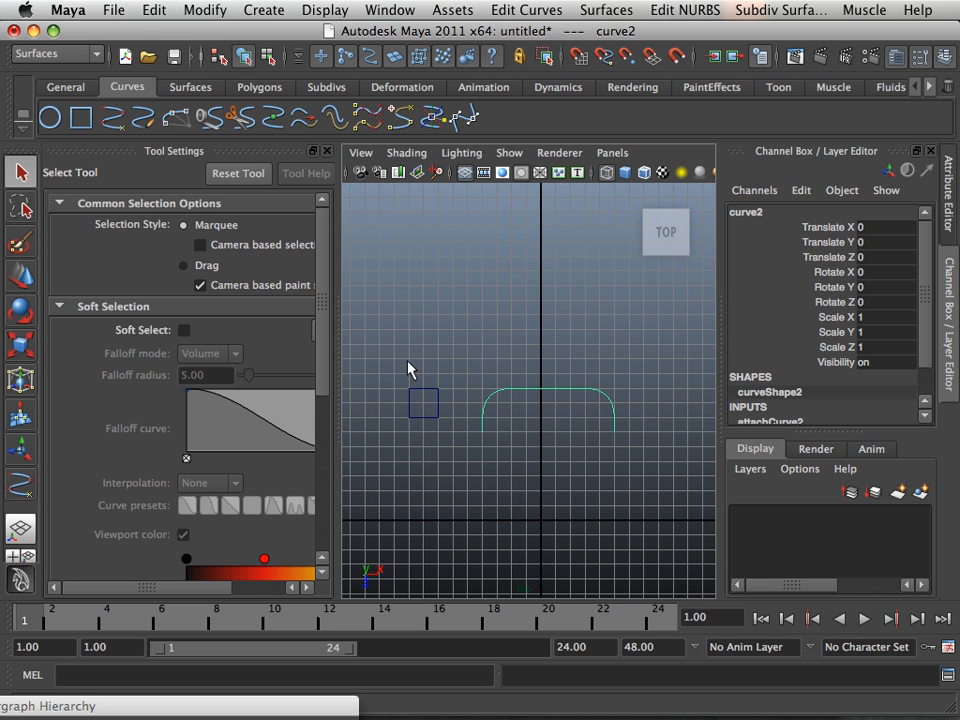
pyautogui.moveTo(408, 380); pyautogui.dragTo(432, 406)
pyautogui.moveTo(637, 376); pyautogui.dragTo(545, 436)
pyautogui.scroll(4, 603, 420)
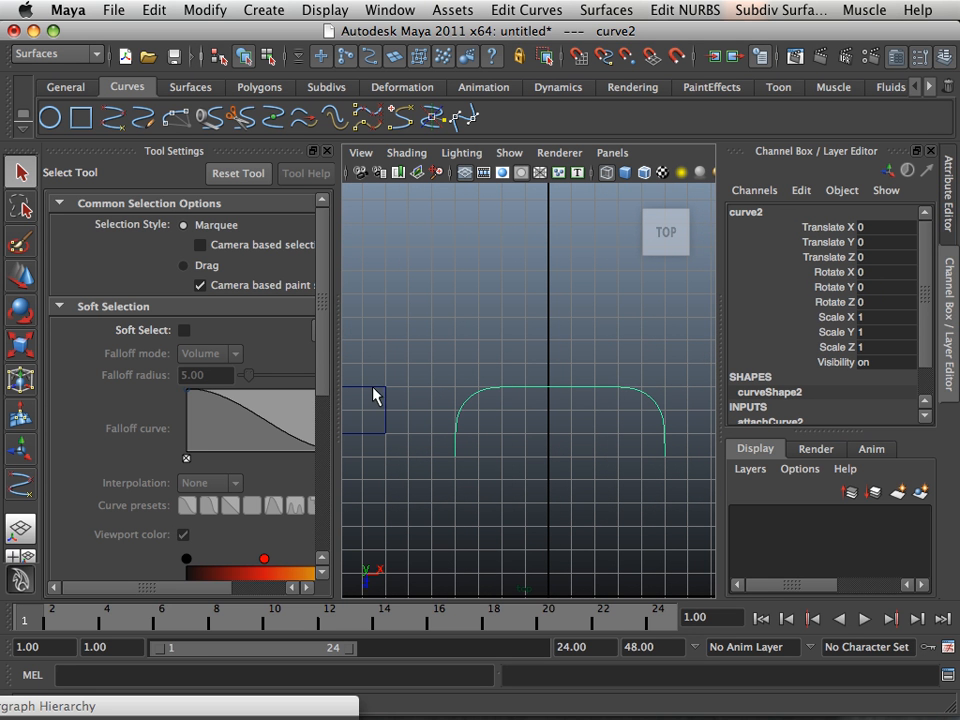
pyautogui.keyDown('alt'); pyautogui.moveTo(497, 450); pyautogui.dragTo(436, 444, button='middle'); pyautogui.keyUp('alt')
pyautogui.keyDown('alt'); pyautogui.moveTo(441, 396); pyautogui.dragTo(475, 420, button='middle'); pyautogui.keyUp('alt')
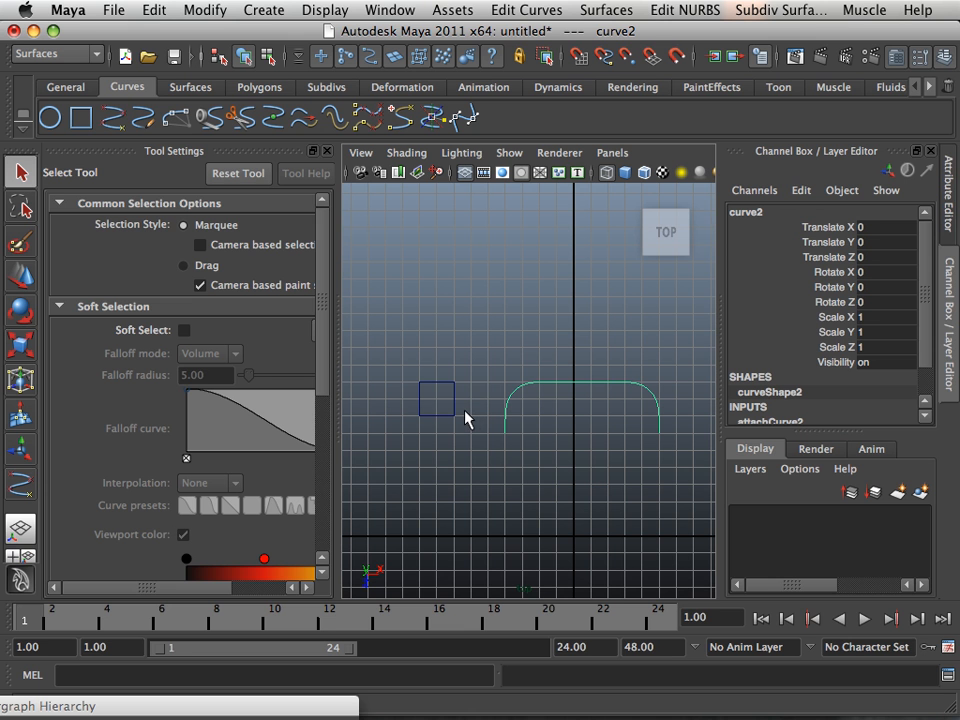